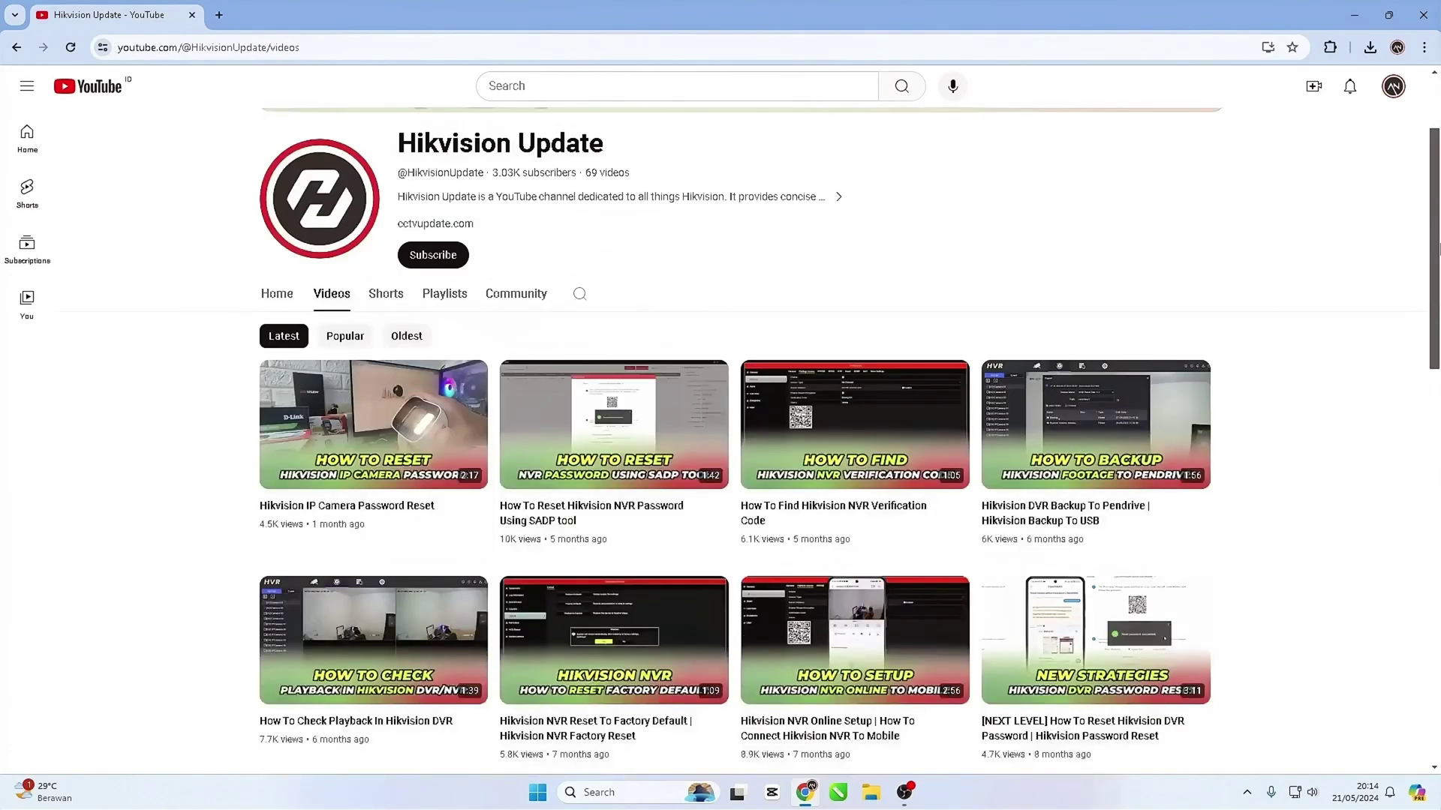
scroll(720, 451, down, 1)
scroll(721, 450, down, 1)
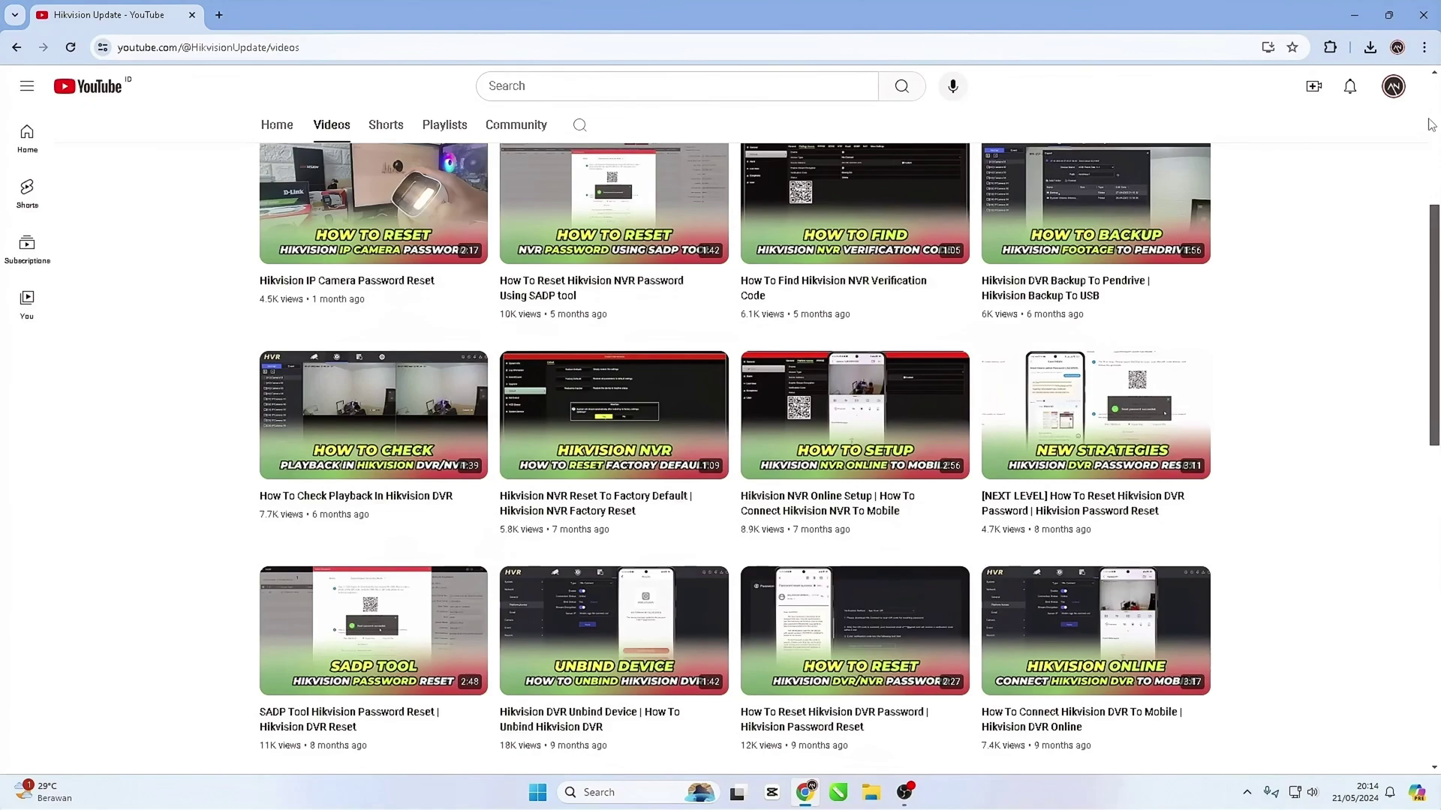
drag(1435, 321, 1434, 136)
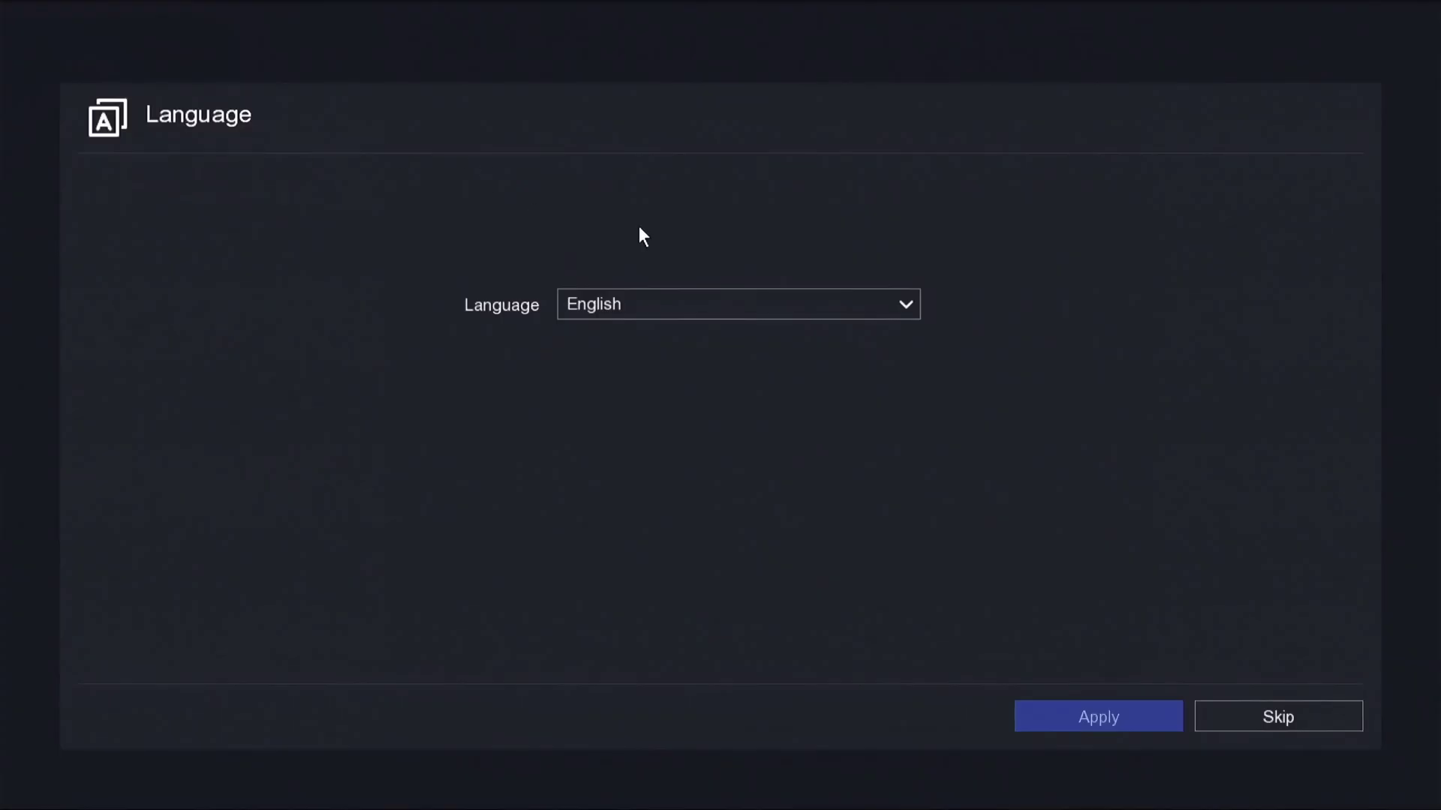
Step: Choose English from the Language list and apply it
click(905, 304)
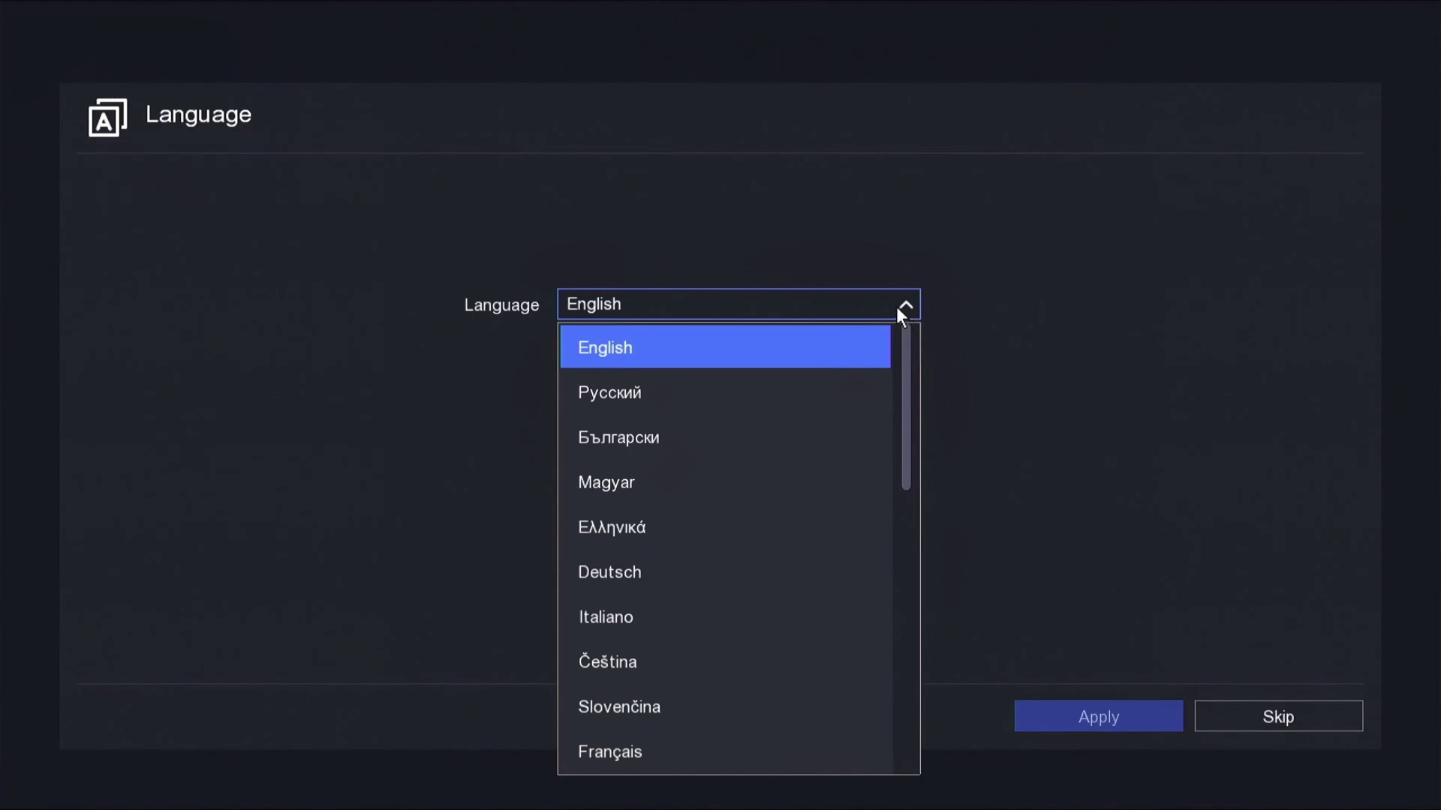
click(777, 351)
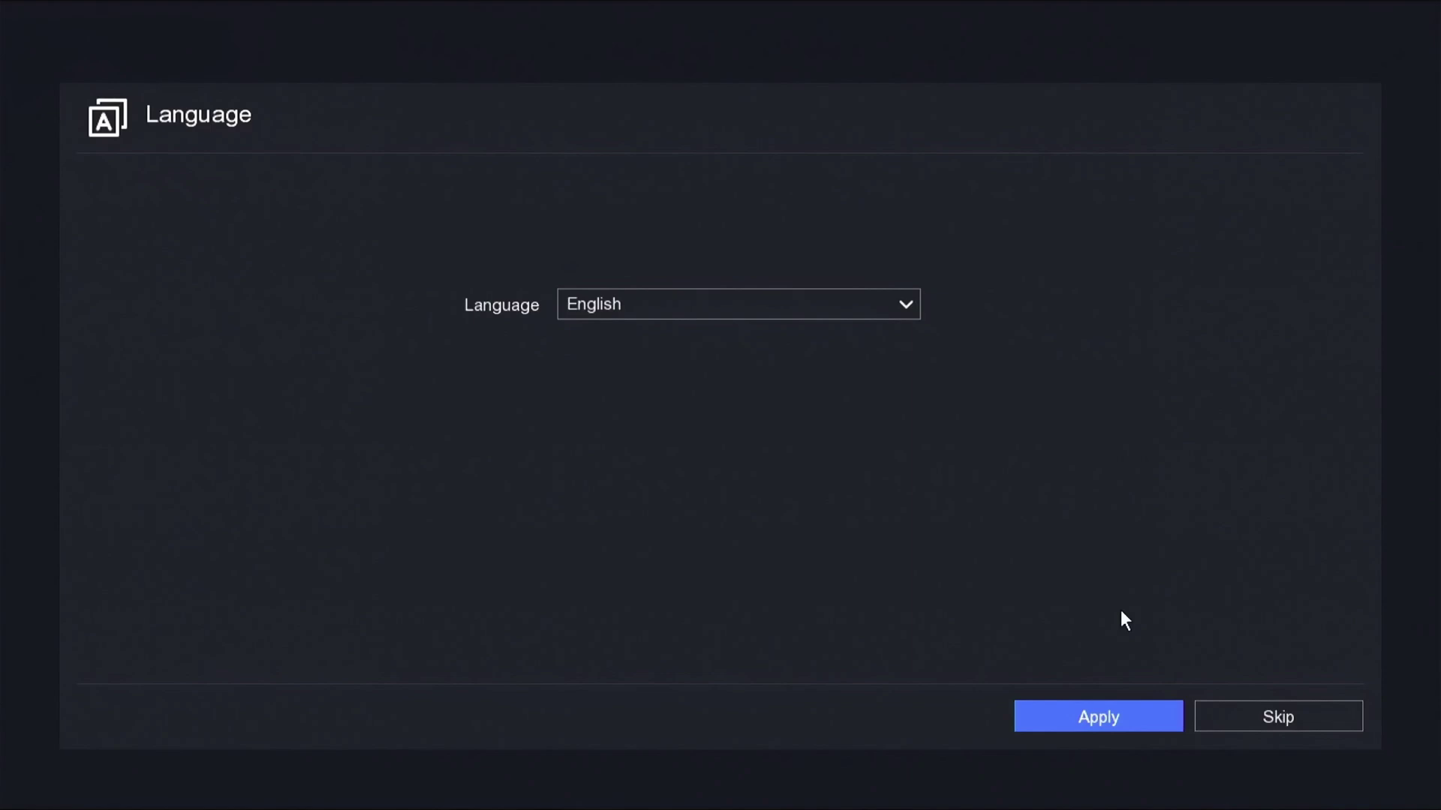
click(1099, 729)
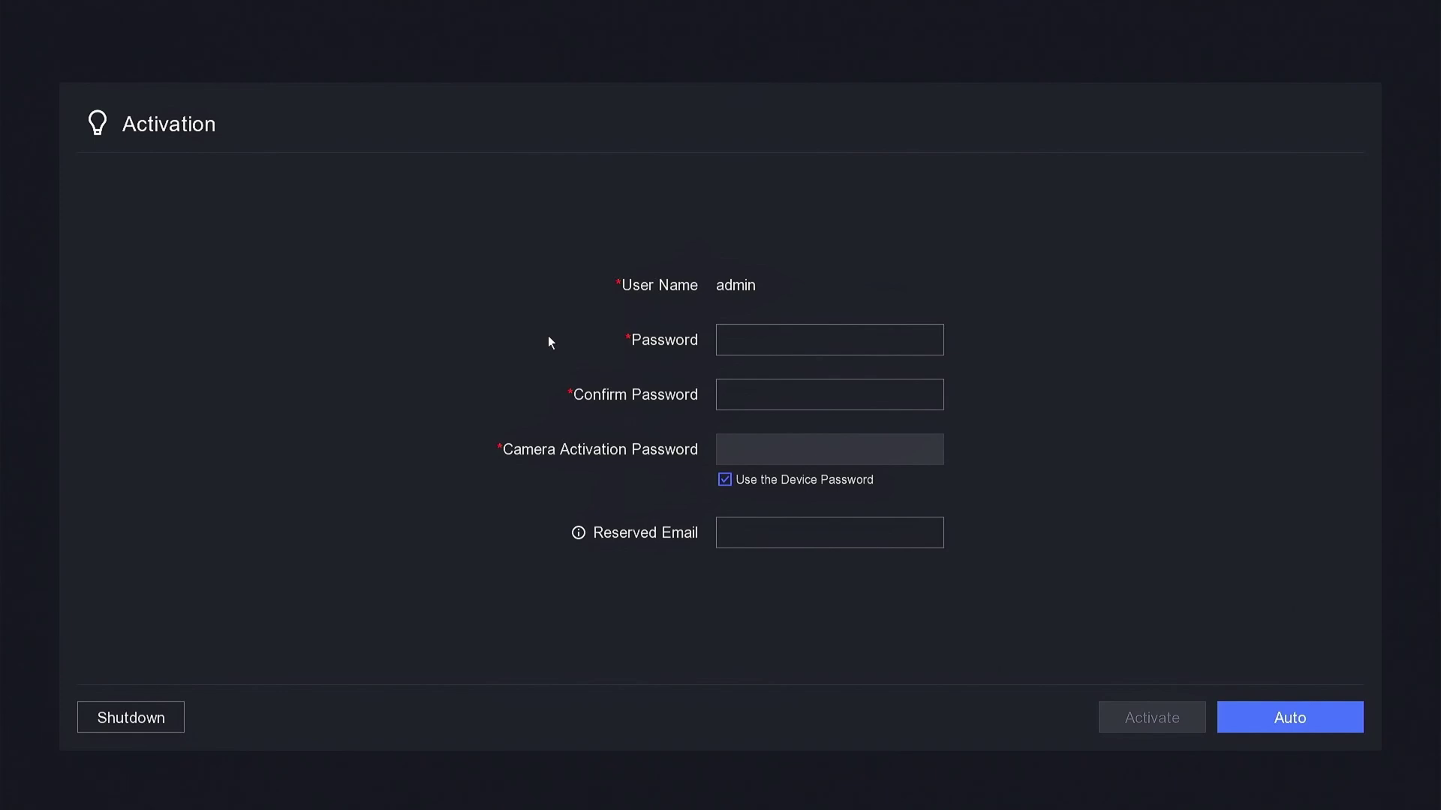
Step: Enter the strong admin password with the on-screen keyboard
click(733, 351)
click(736, 461)
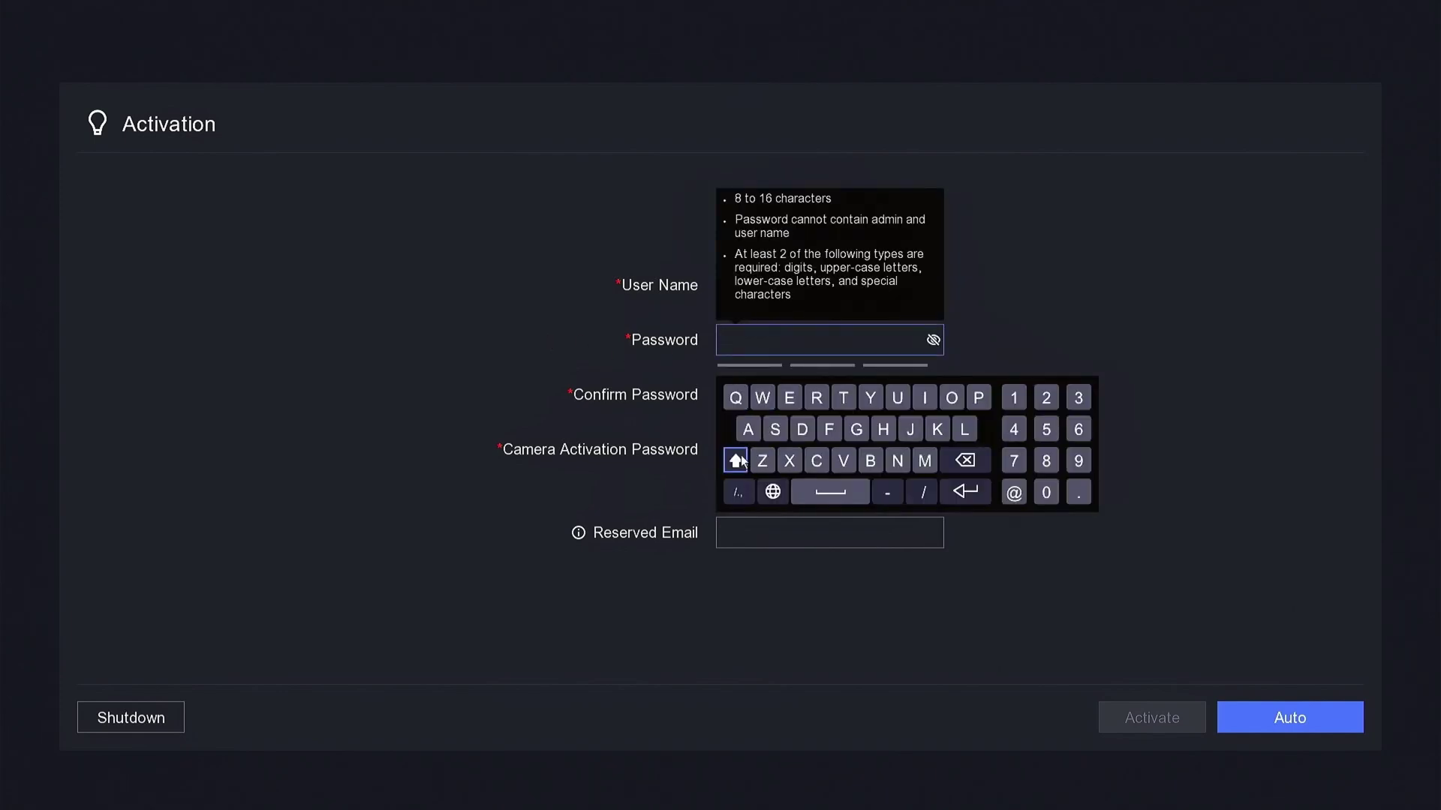
click(734, 400)
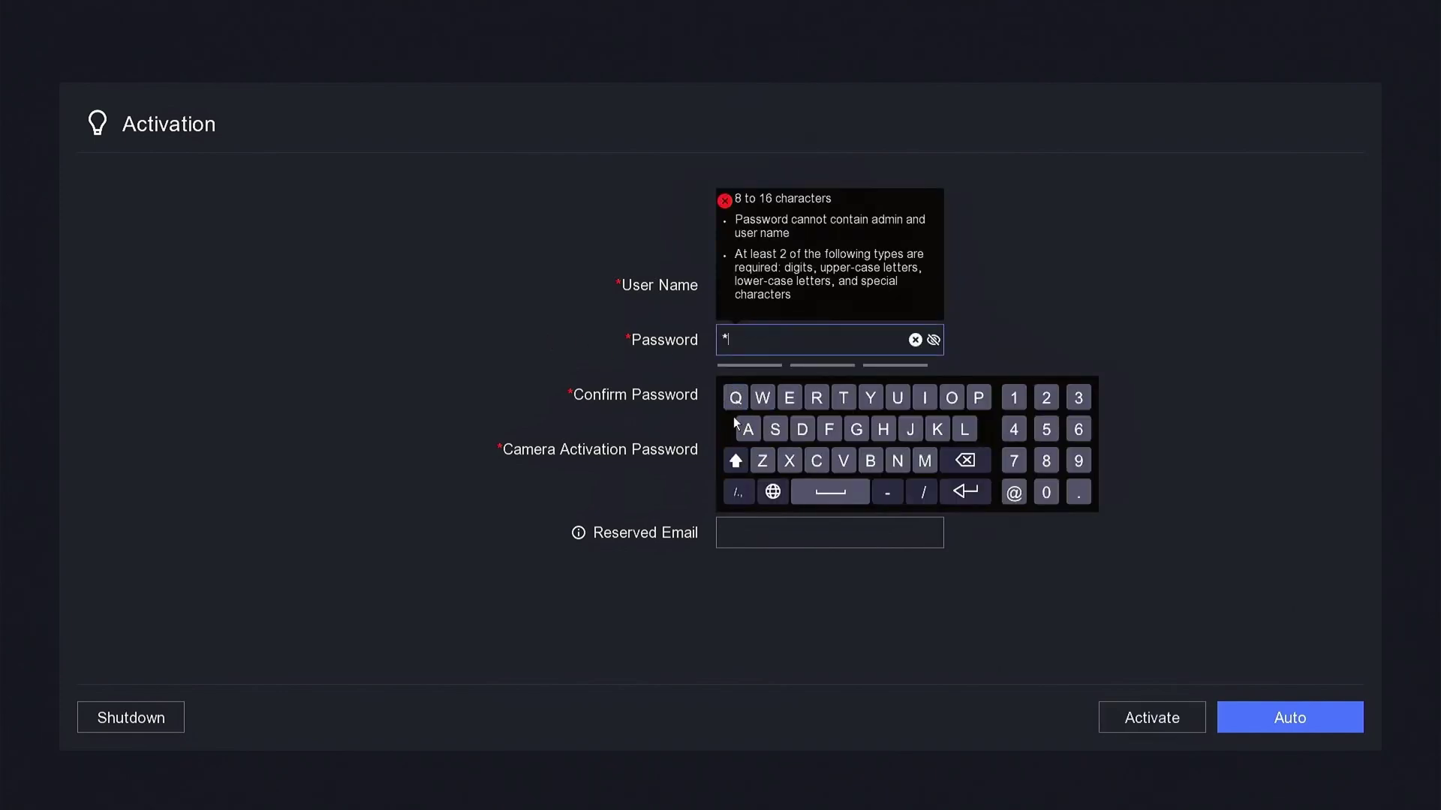
click(788, 399)
click(816, 399)
click(898, 399)
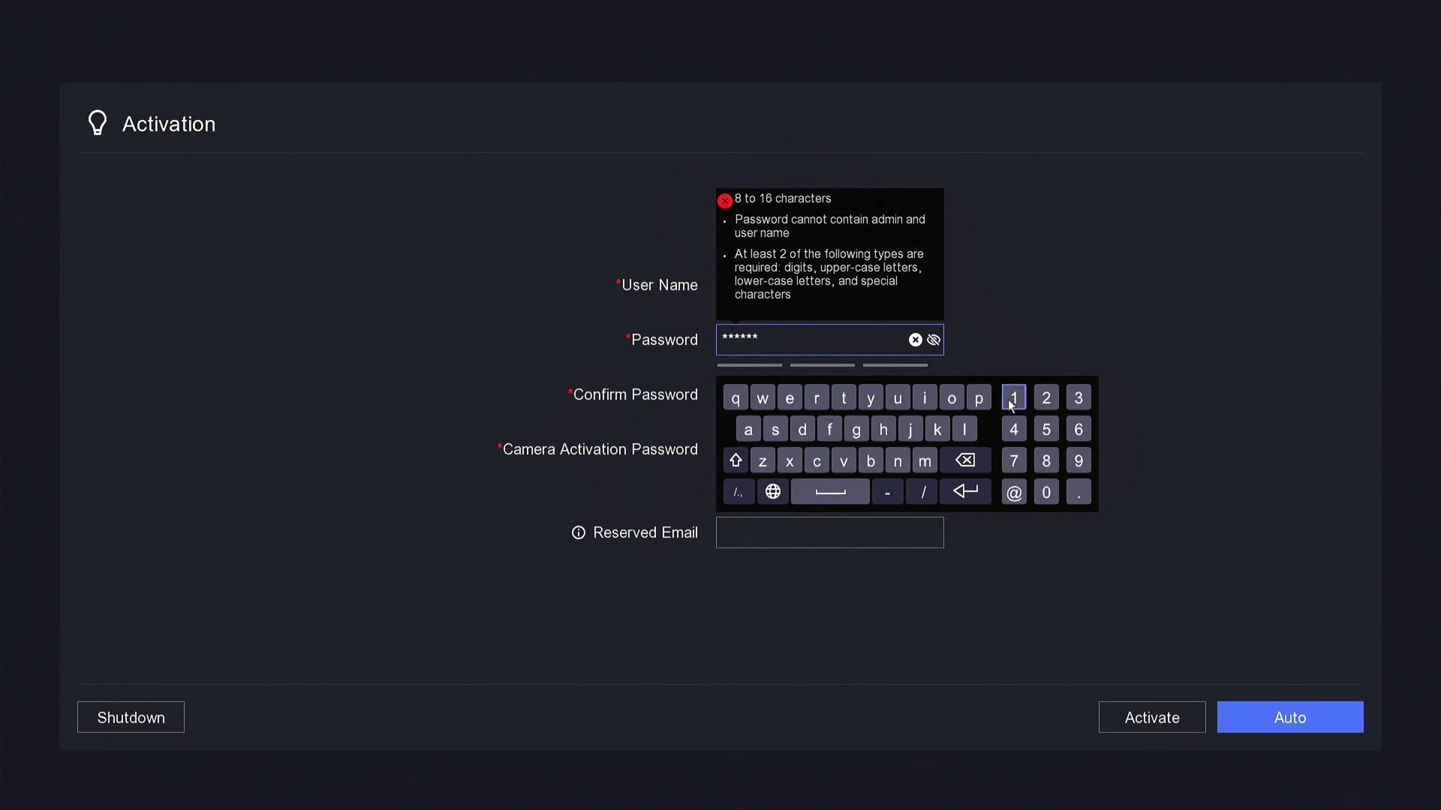
click(1047, 398)
click(1077, 399)
Step: Re-enter the same password in Confirm Password so both match
click(964, 493)
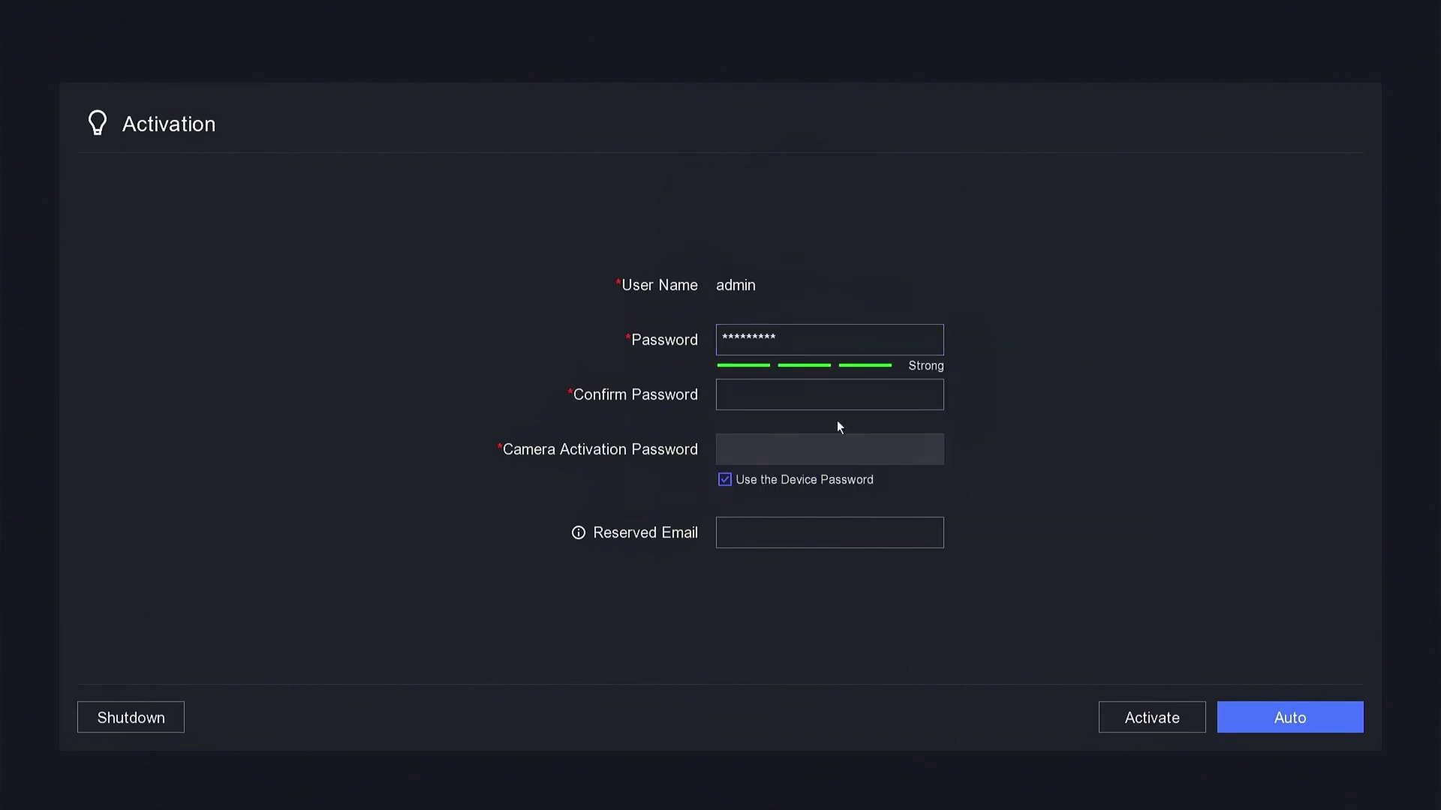
click(830, 394)
click(734, 515)
click(735, 453)
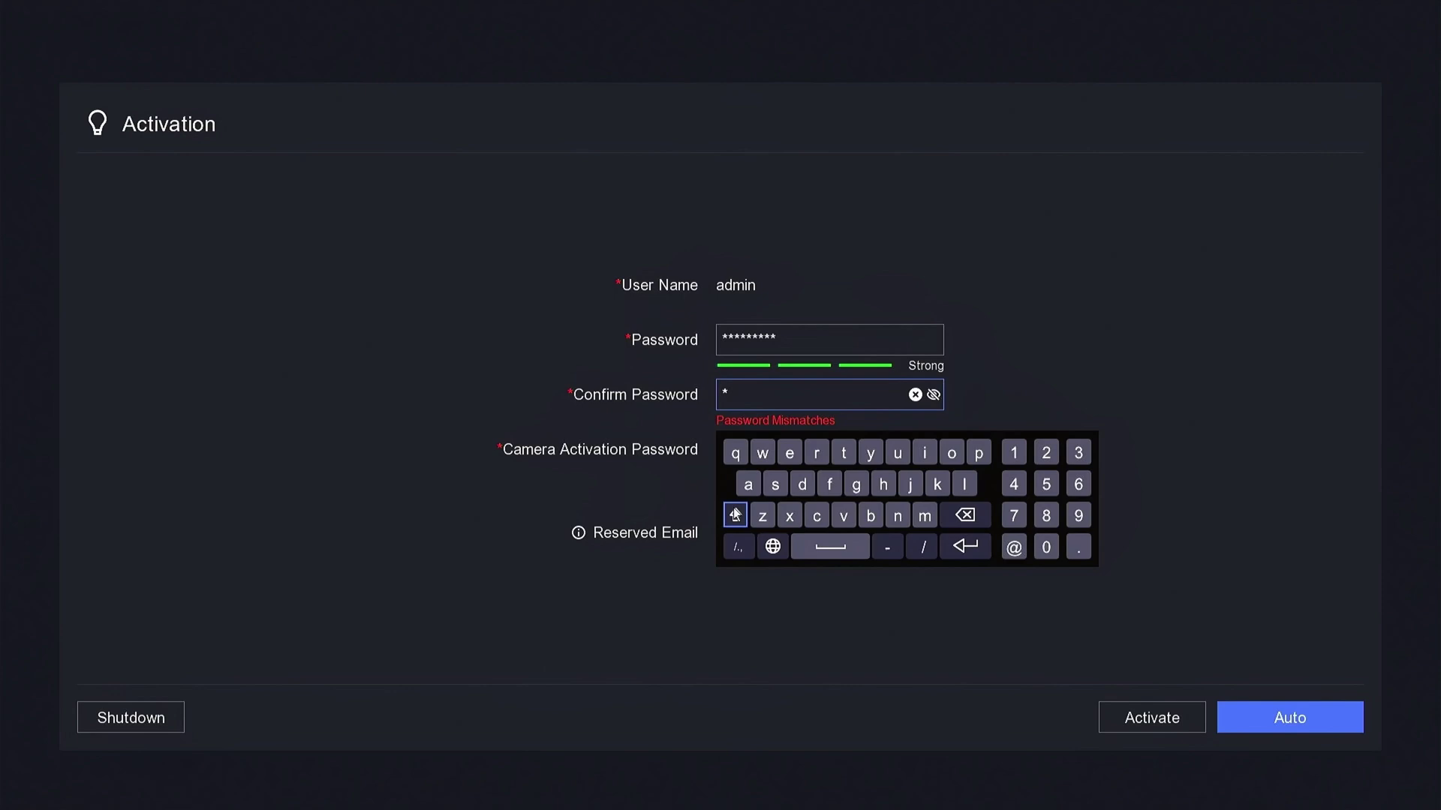
click(764, 453)
click(1014, 452)
click(1077, 453)
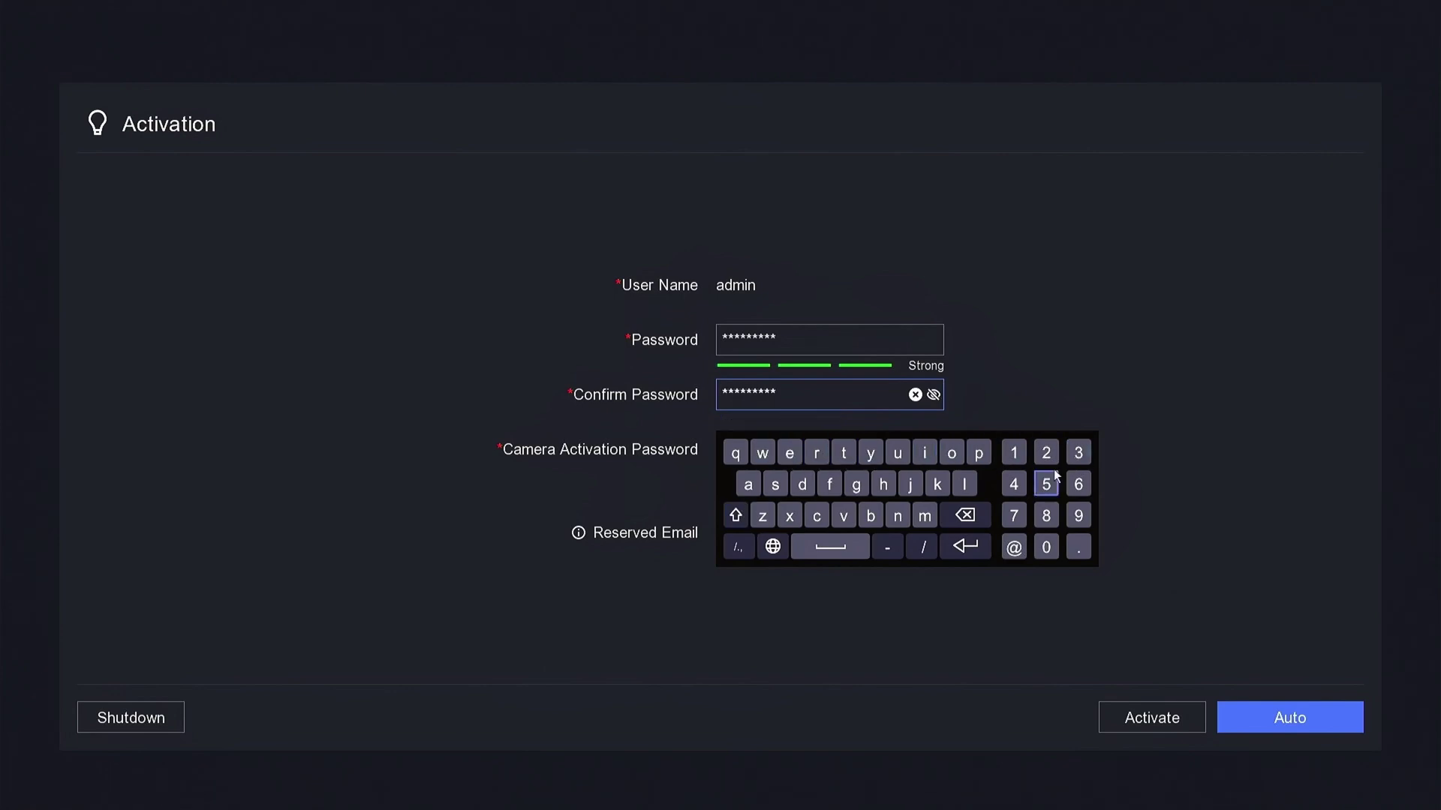
click(965, 548)
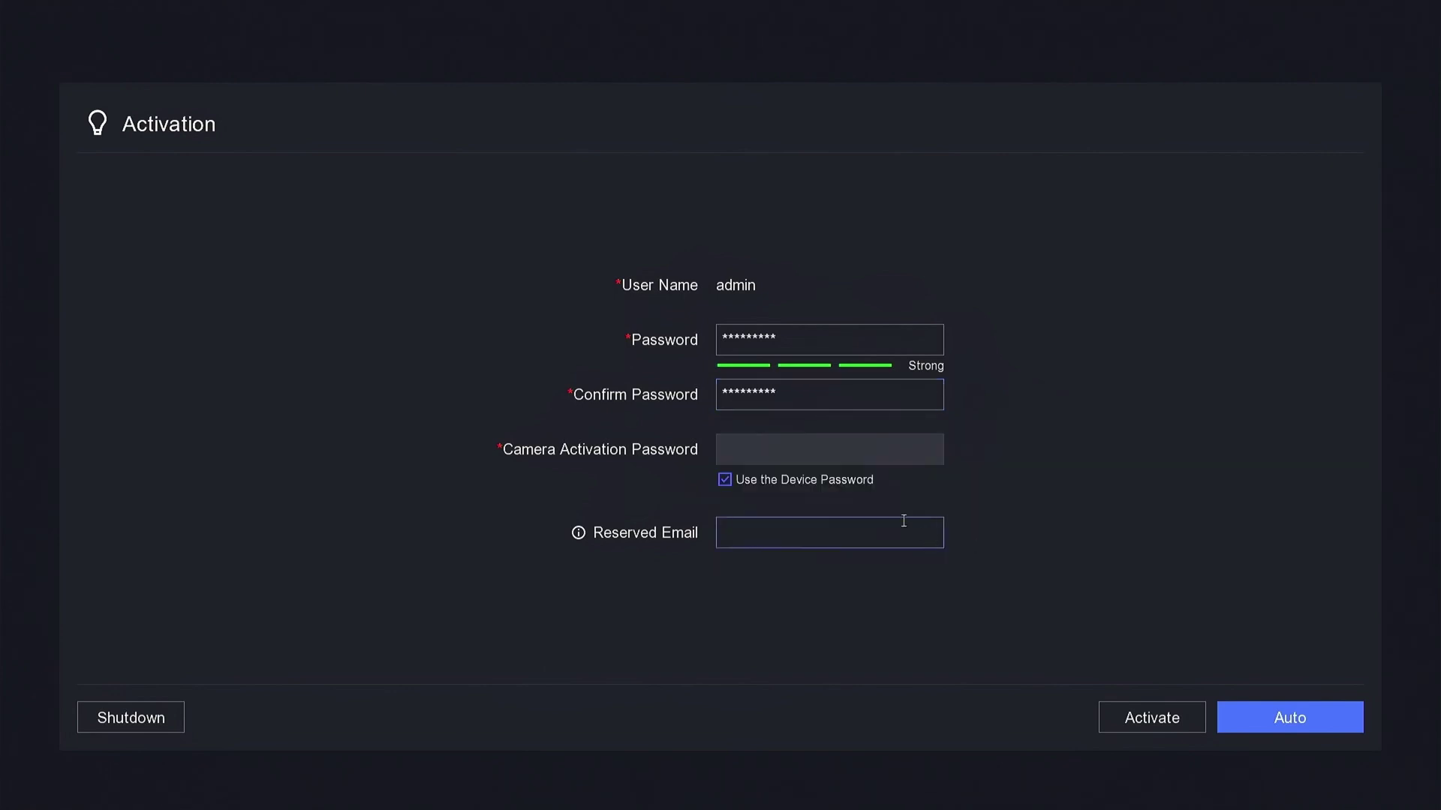
Step: Keep Use the Device Password checked so cameras share the admin password
click(724, 479)
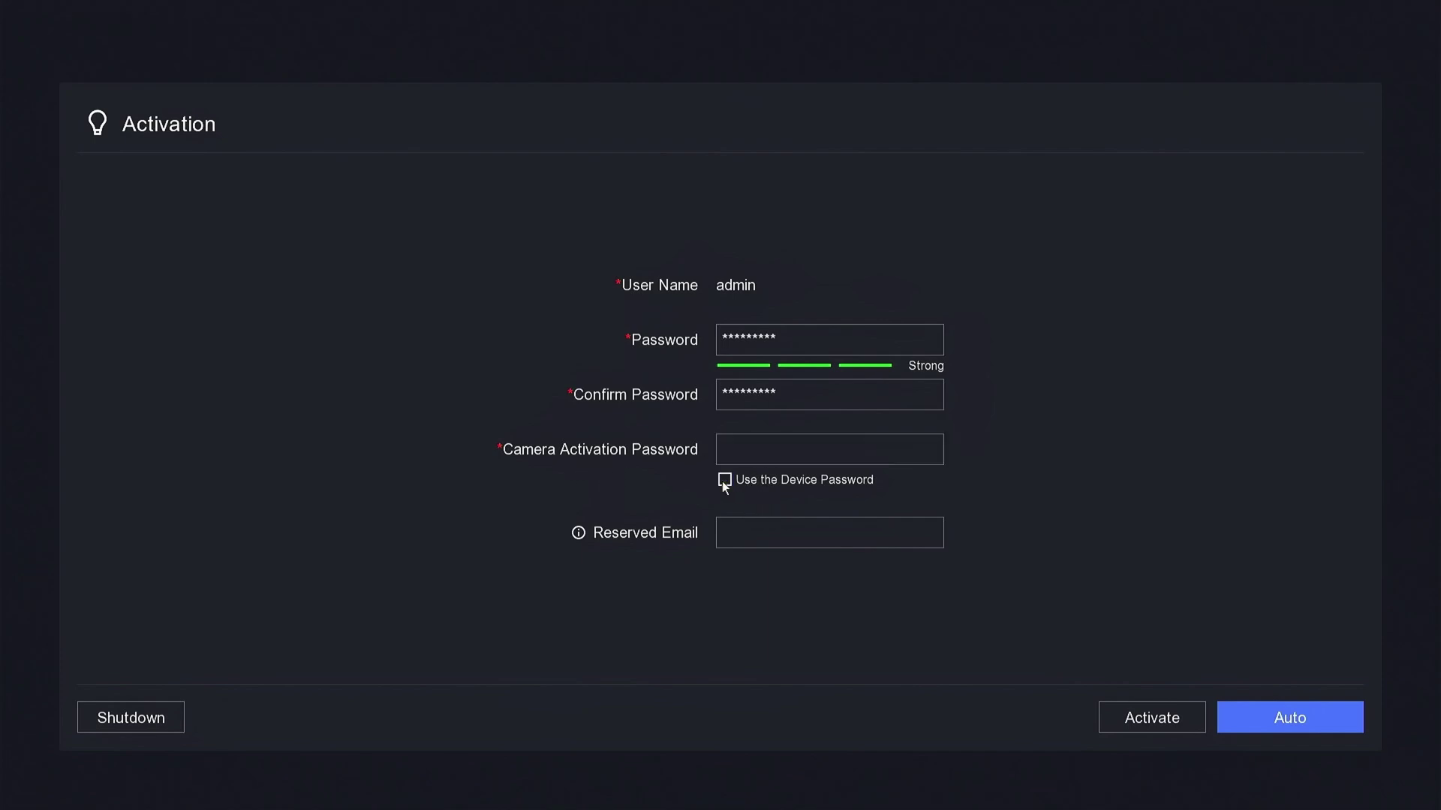
click(734, 448)
click(725, 480)
click(726, 481)
click(731, 535)
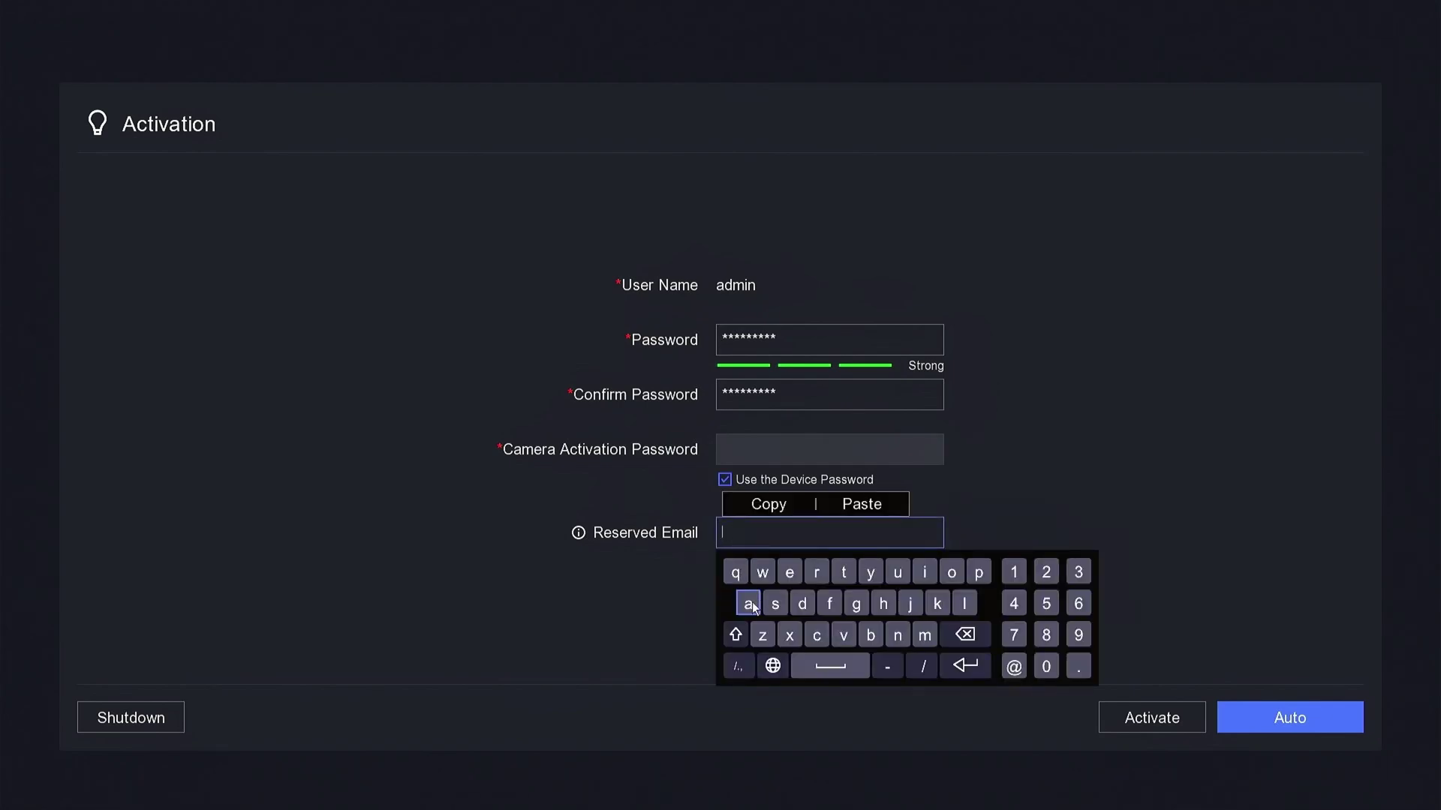
Step: Type the reserved recovery email address with the on-screen keyboard
click(748, 603)
click(816, 634)
click(1013, 666)
click(855, 603)
click(924, 636)
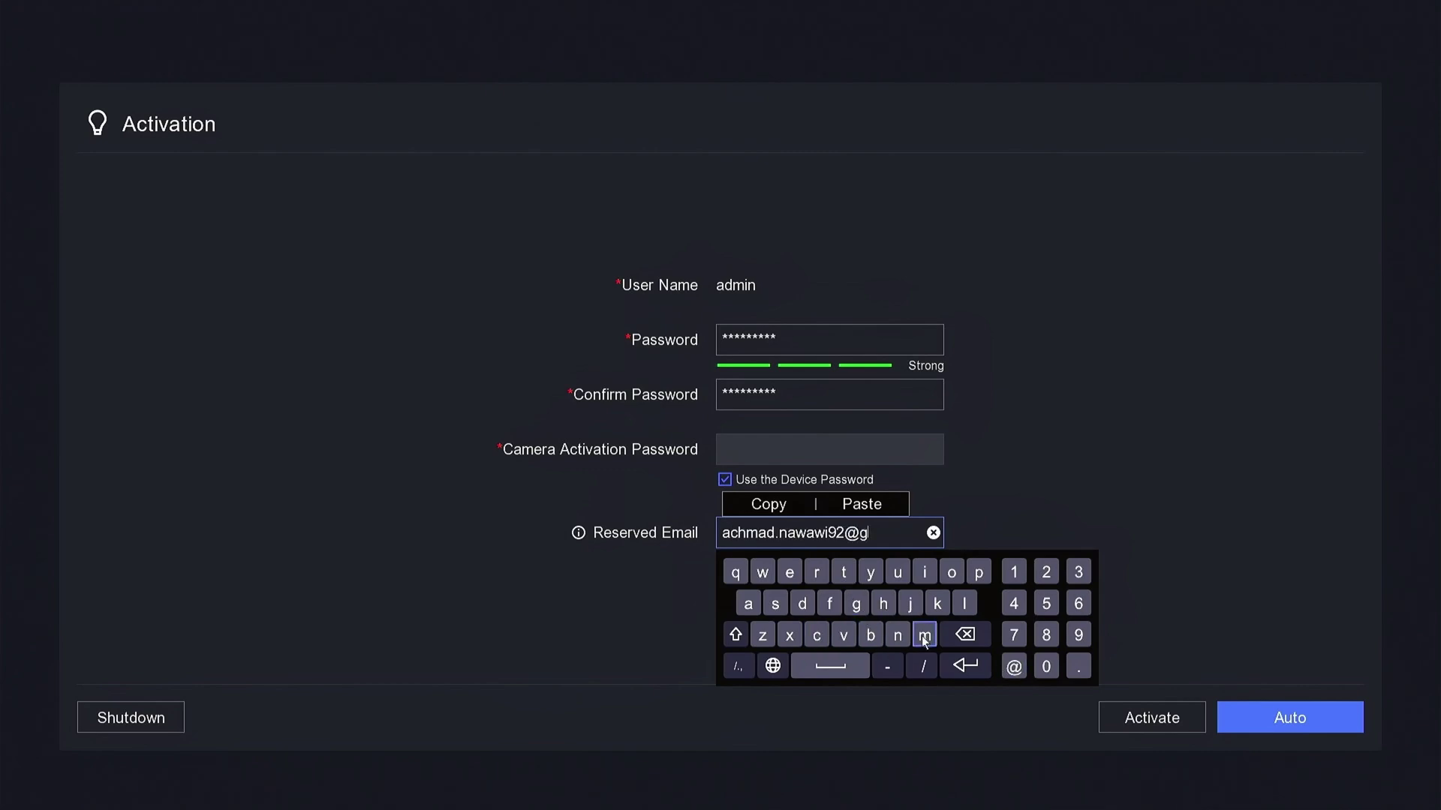
click(748, 604)
click(924, 572)
click(924, 571)
click(963, 604)
click(1079, 667)
click(815, 635)
Step: Correct the email to end in .com and activate the device
click(951, 572)
click(924, 635)
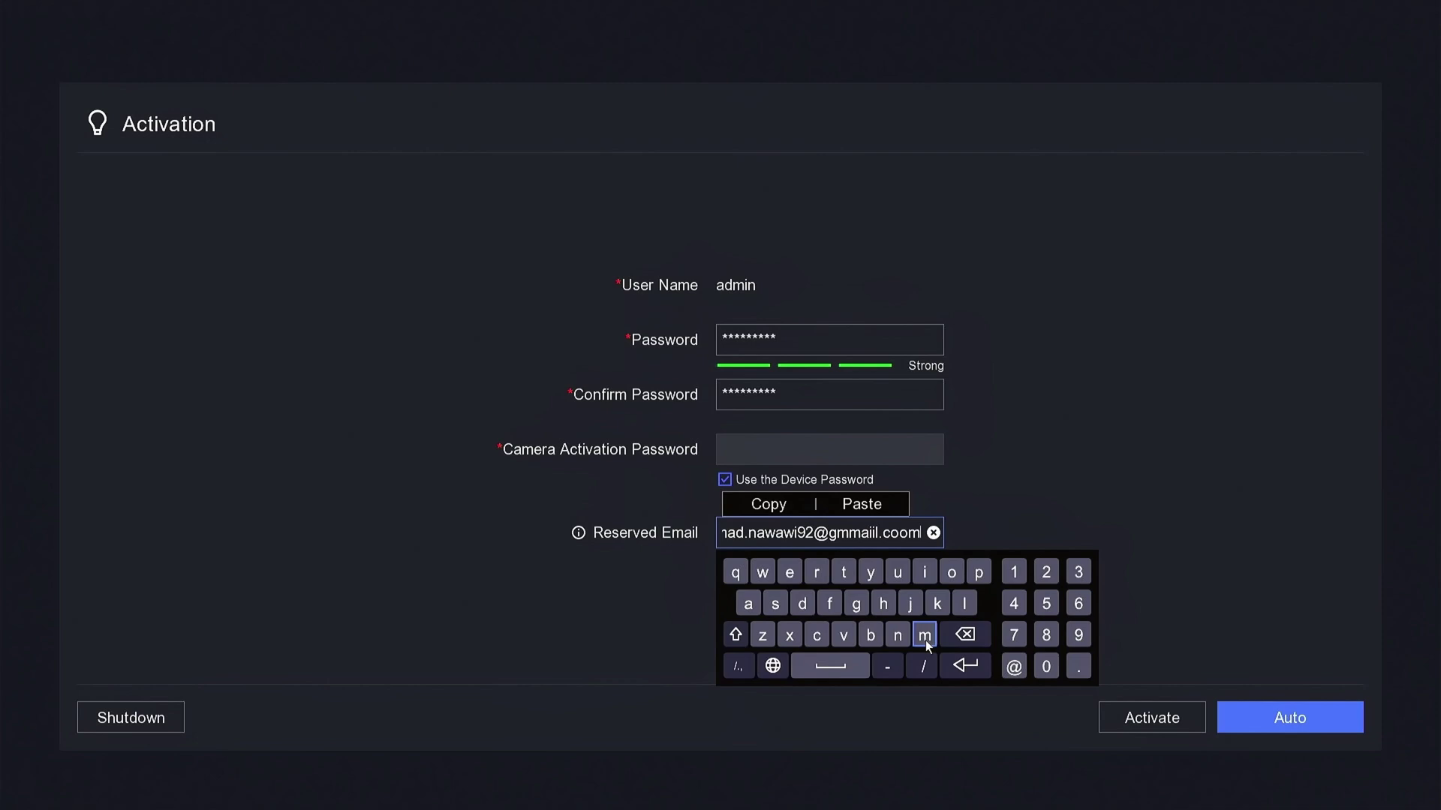
click(965, 635)
click(952, 572)
click(924, 635)
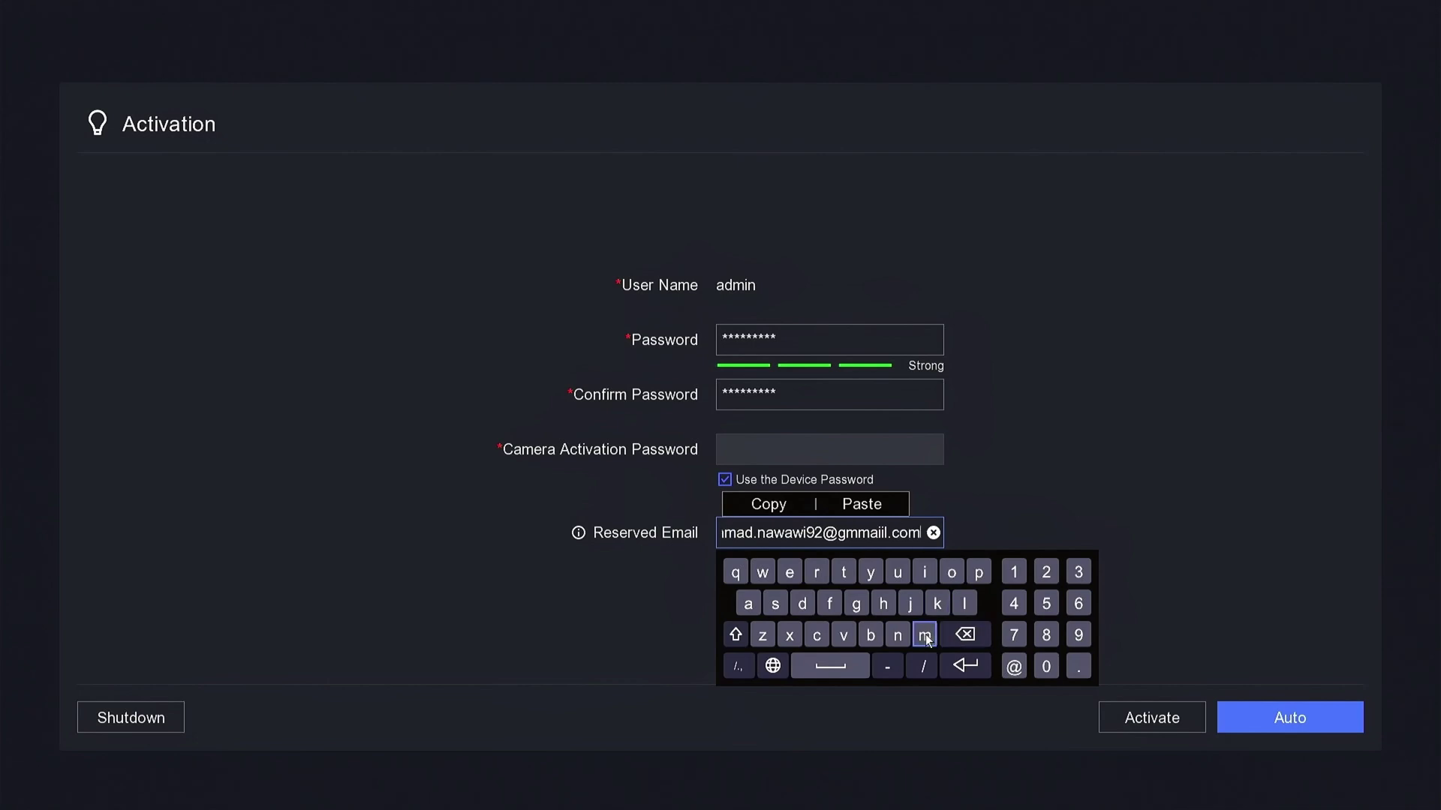
click(965, 667)
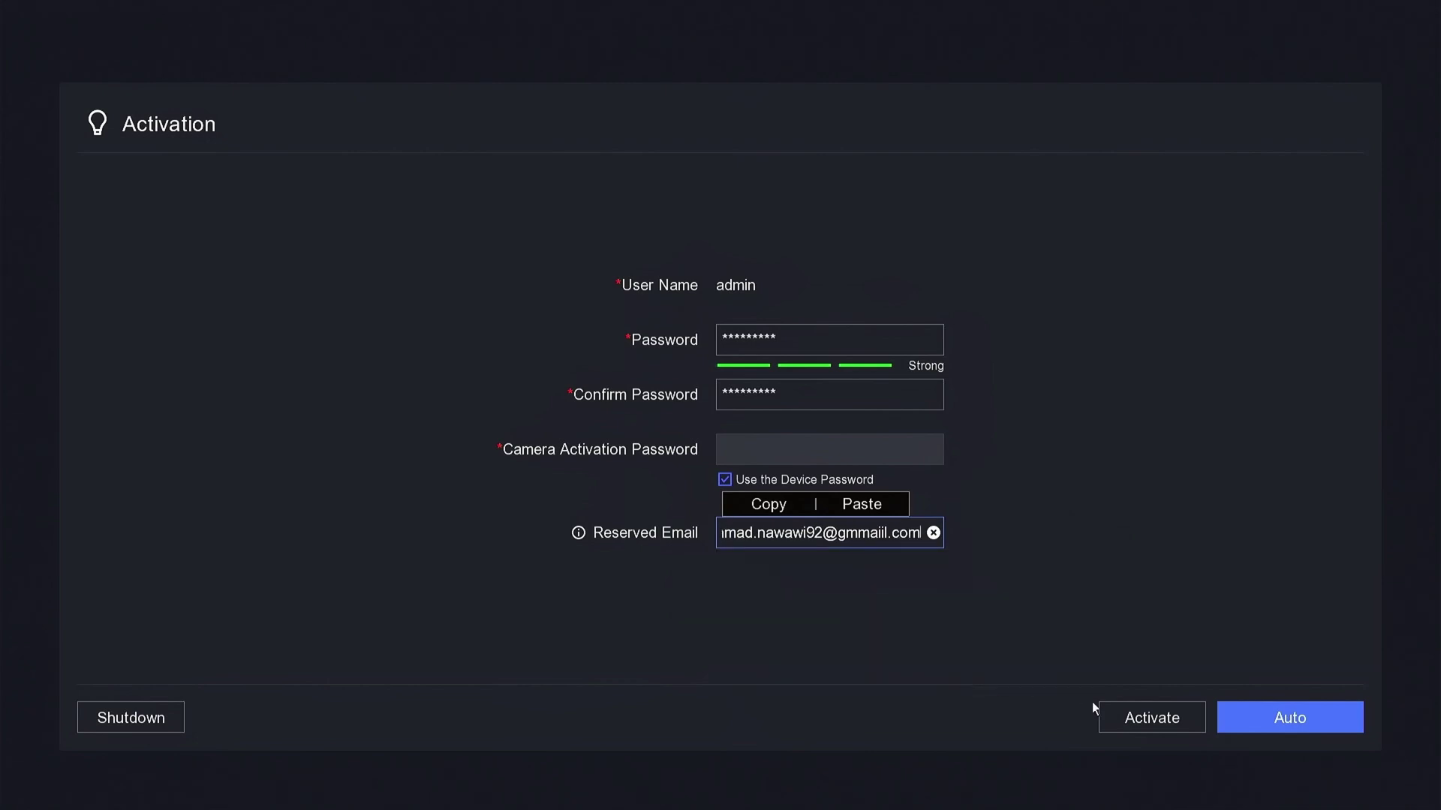
click(1143, 725)
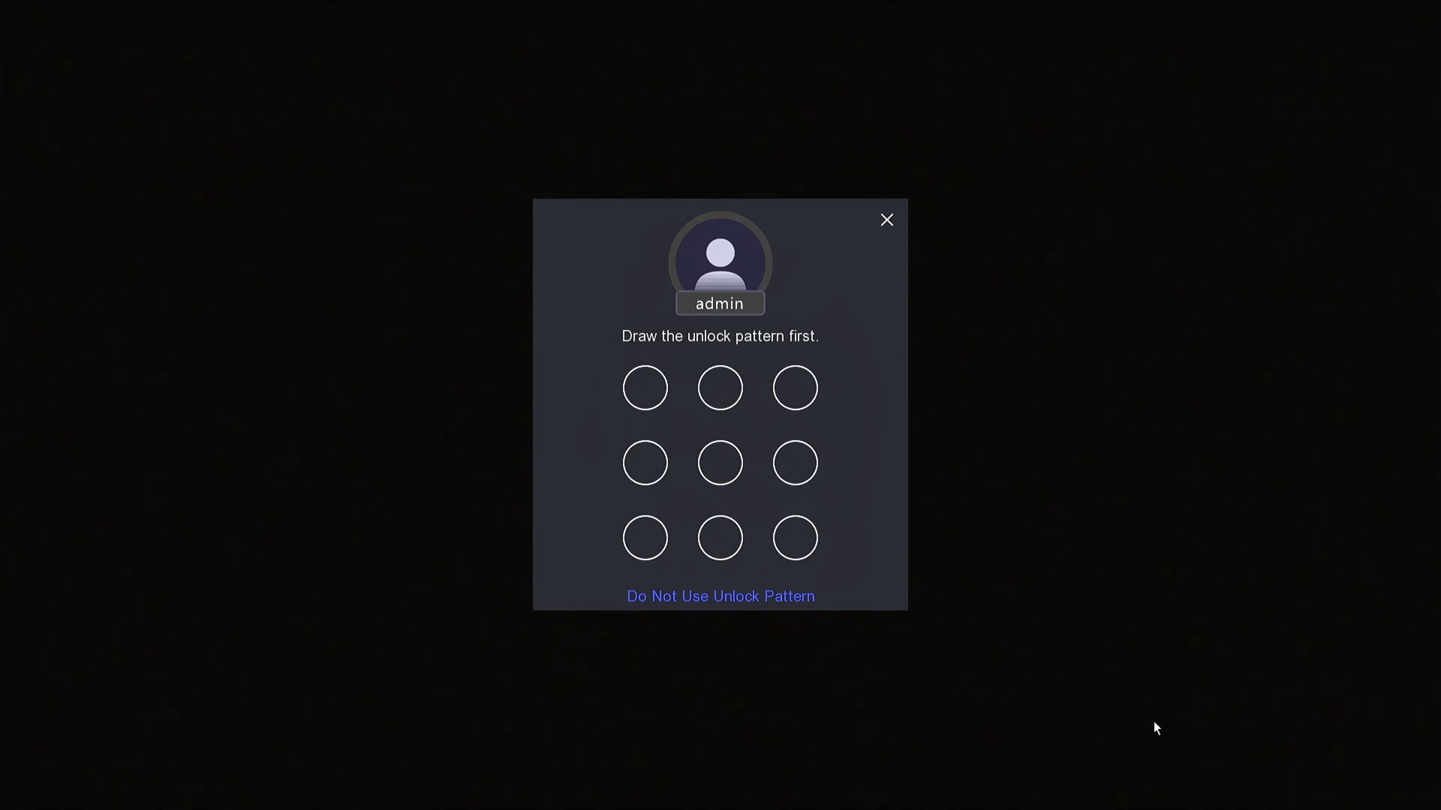
Step: Draw the L-shaped unlock pattern on the grid and redraw it to confirm
drag(721, 388, 795, 539)
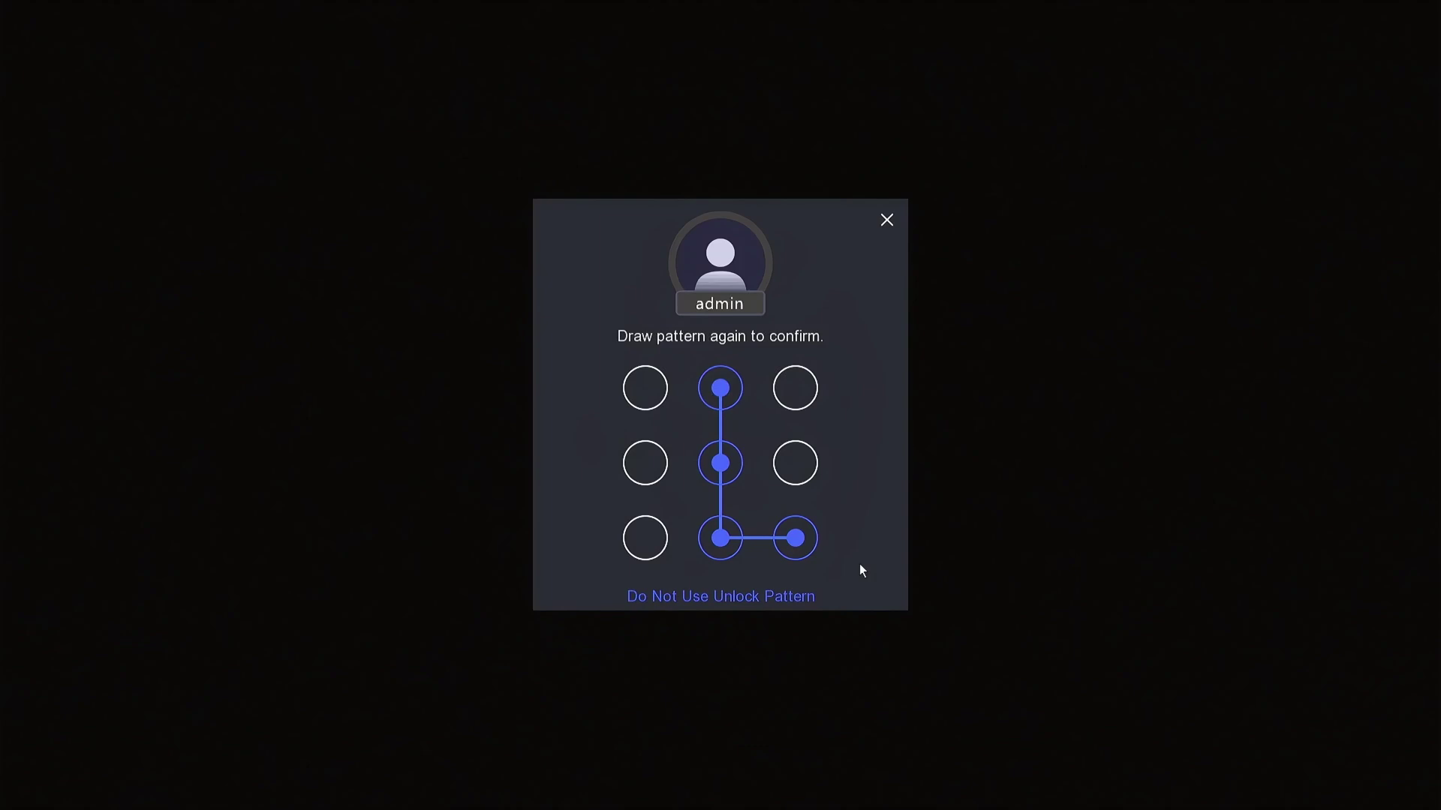
drag(720, 389, 795, 539)
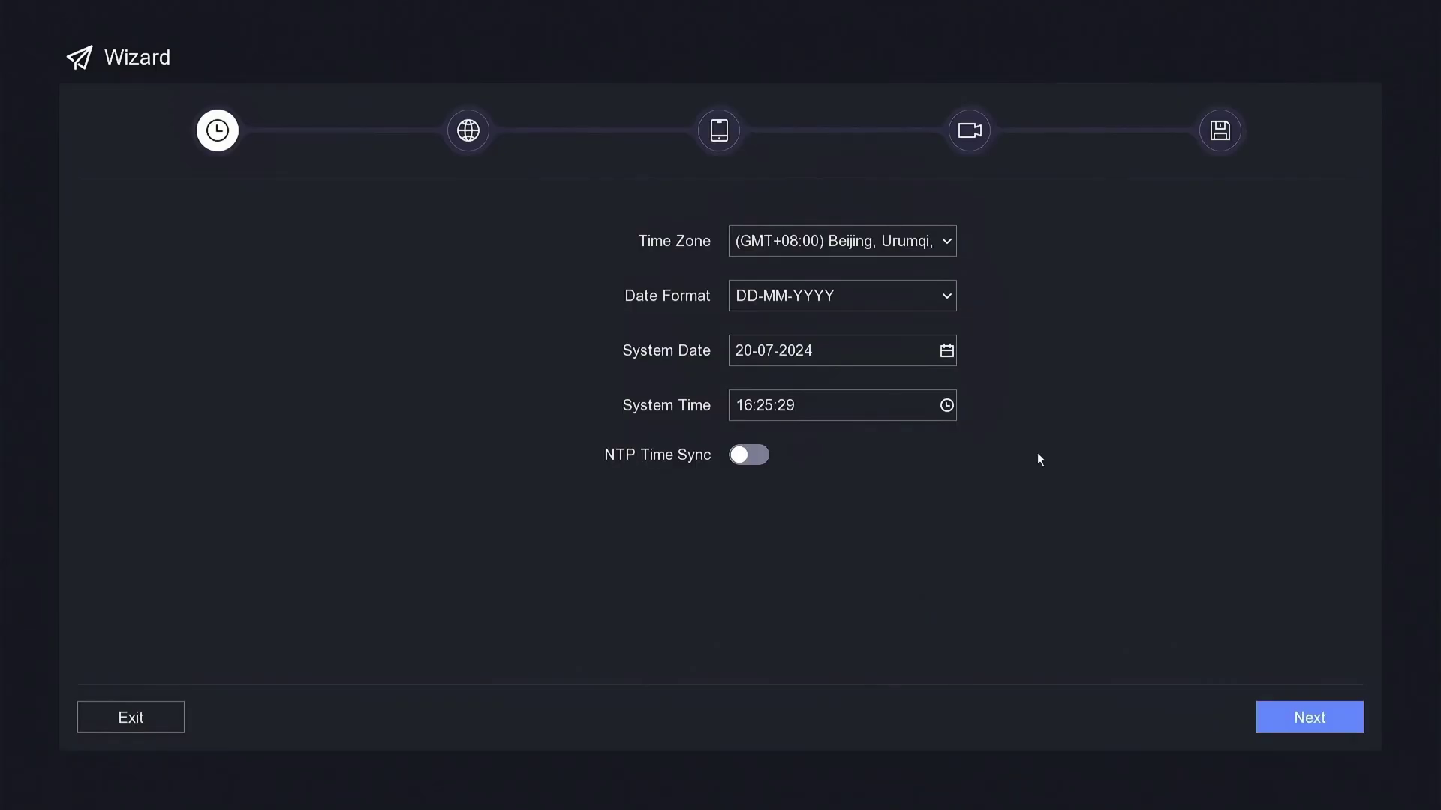
Step: Set the time zone to GMT+07:00 Bangkok and date format to MM-DD-YYYY
click(934, 245)
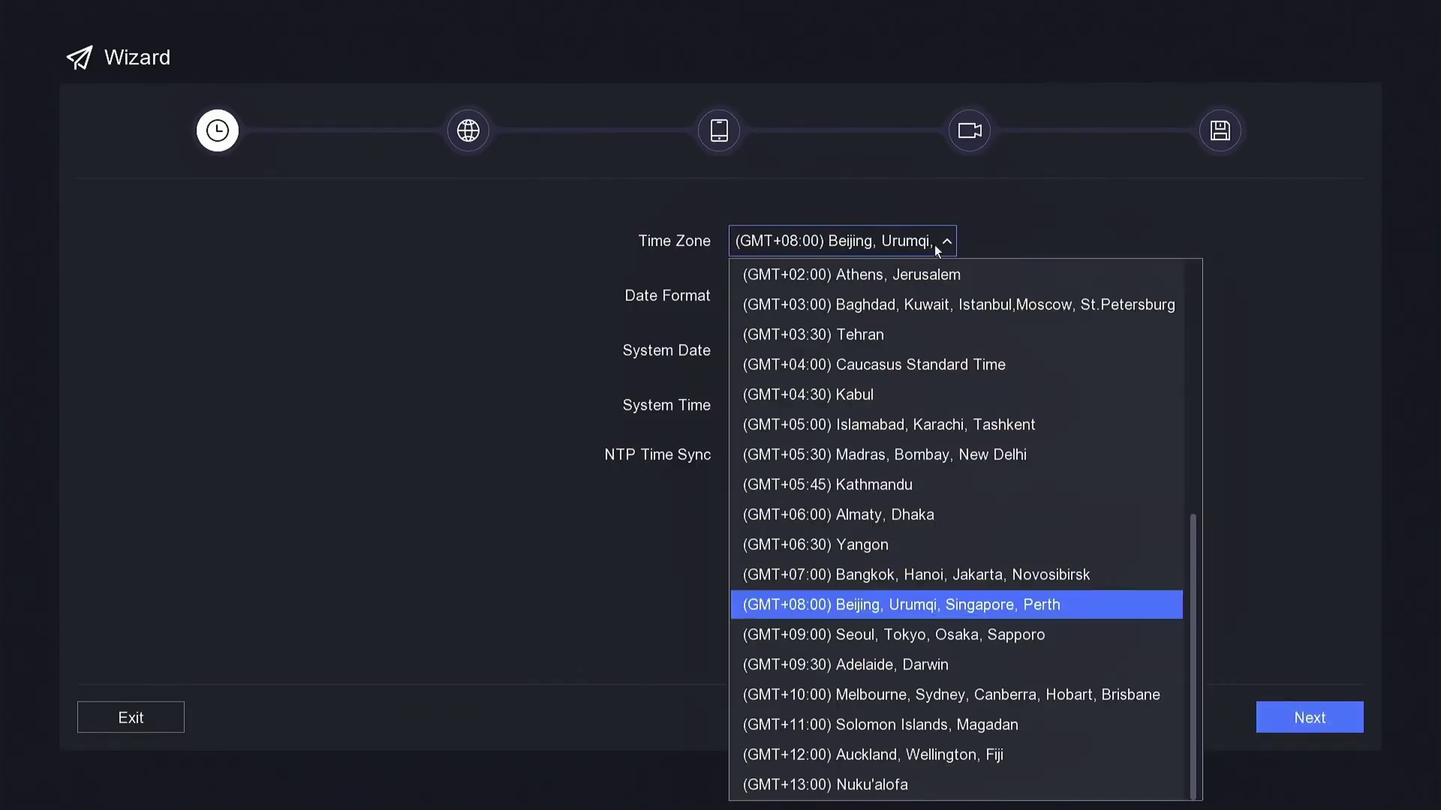
click(889, 580)
click(945, 294)
click(788, 350)
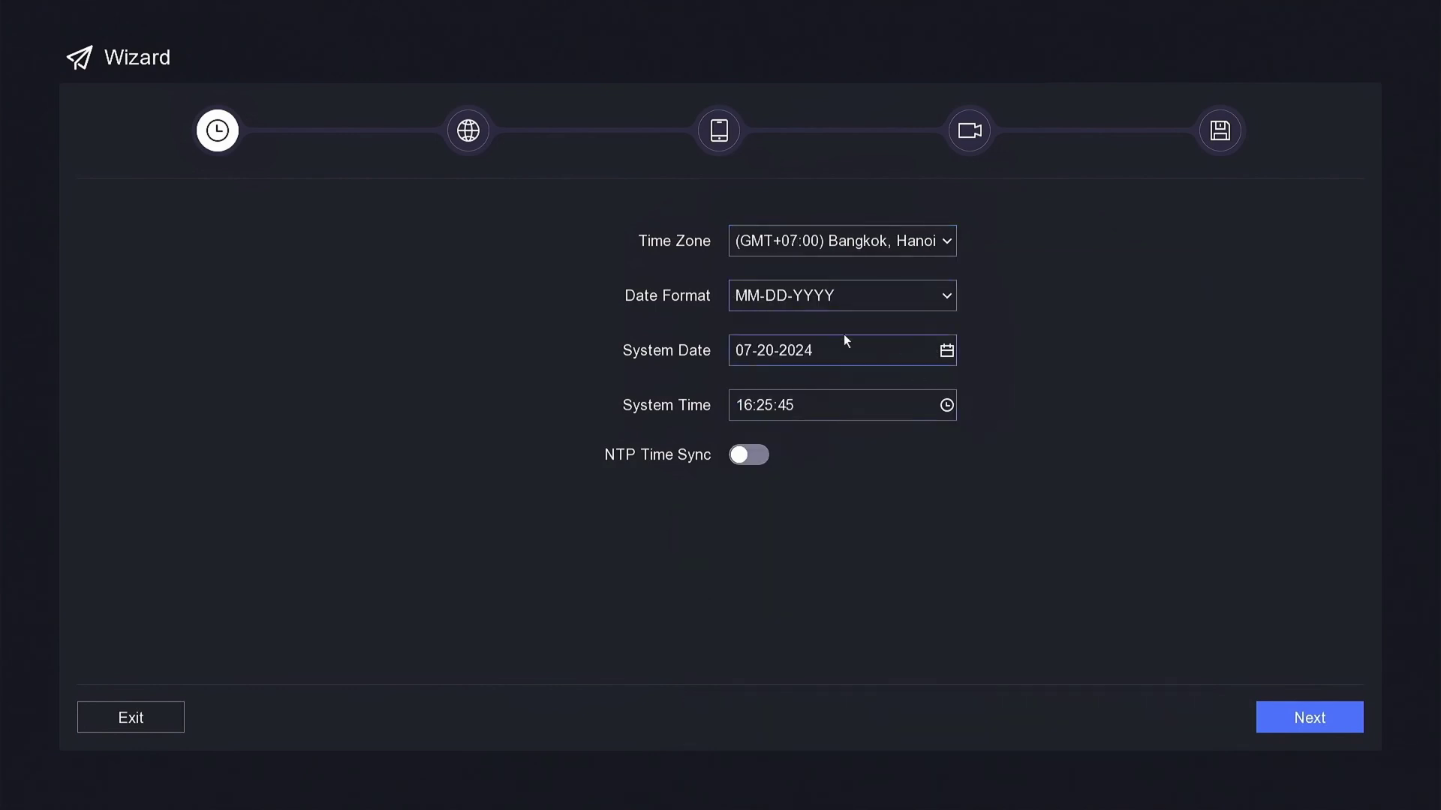
click(781, 407)
Step: Keep DHCP enabled on the network step
click(1304, 720)
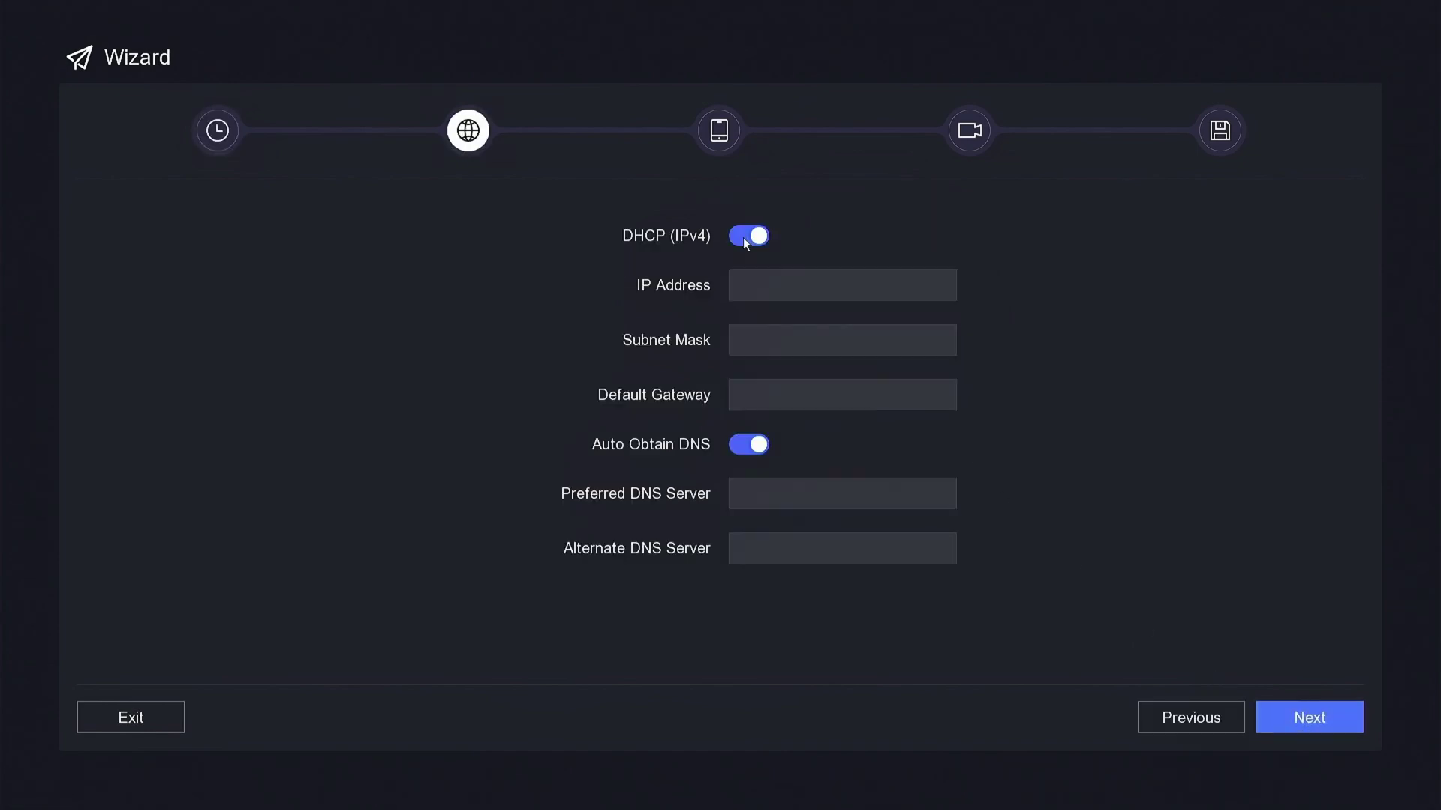
click(753, 444)
click(1308, 722)
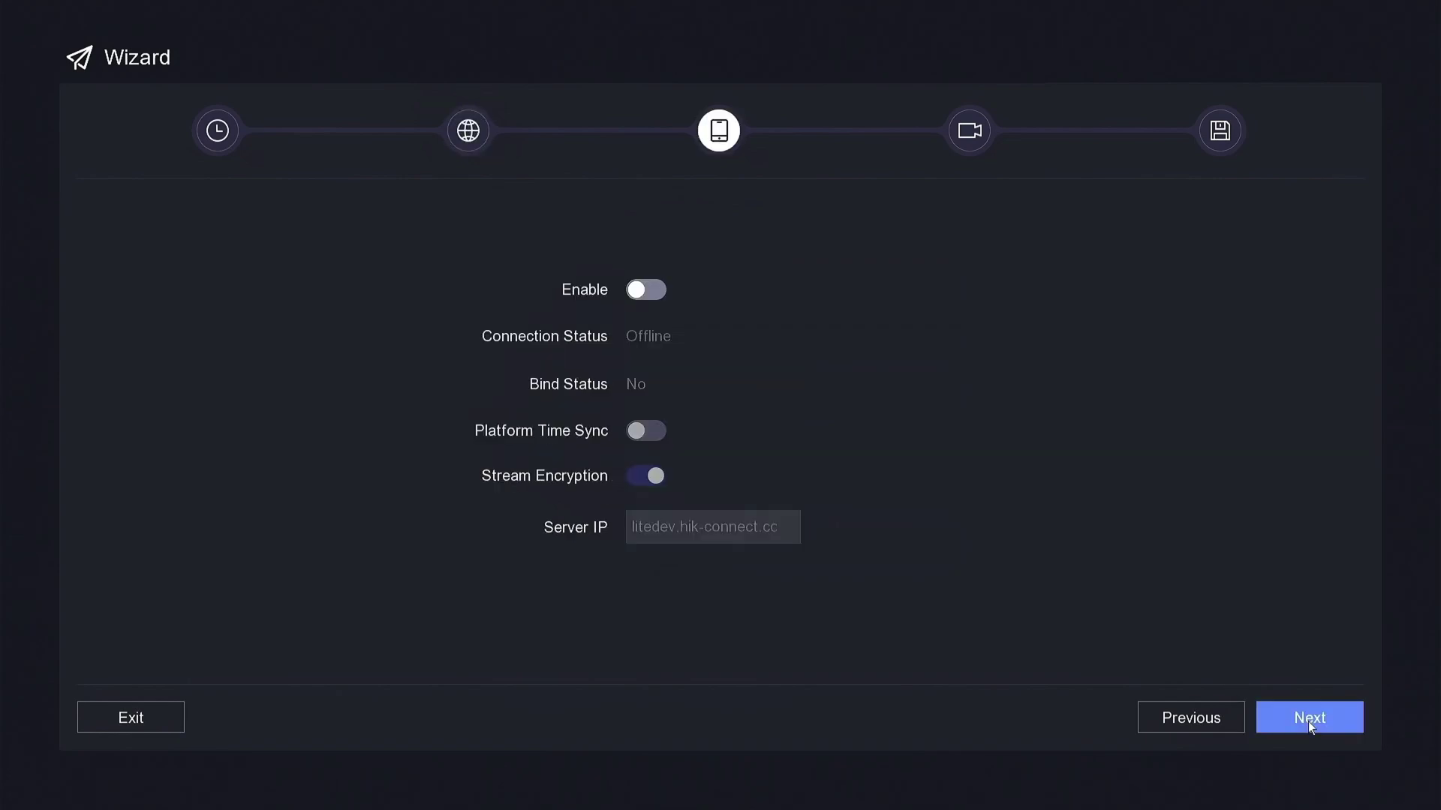
Step: Enable Hik-Connect access and agree to its service terms
click(648, 291)
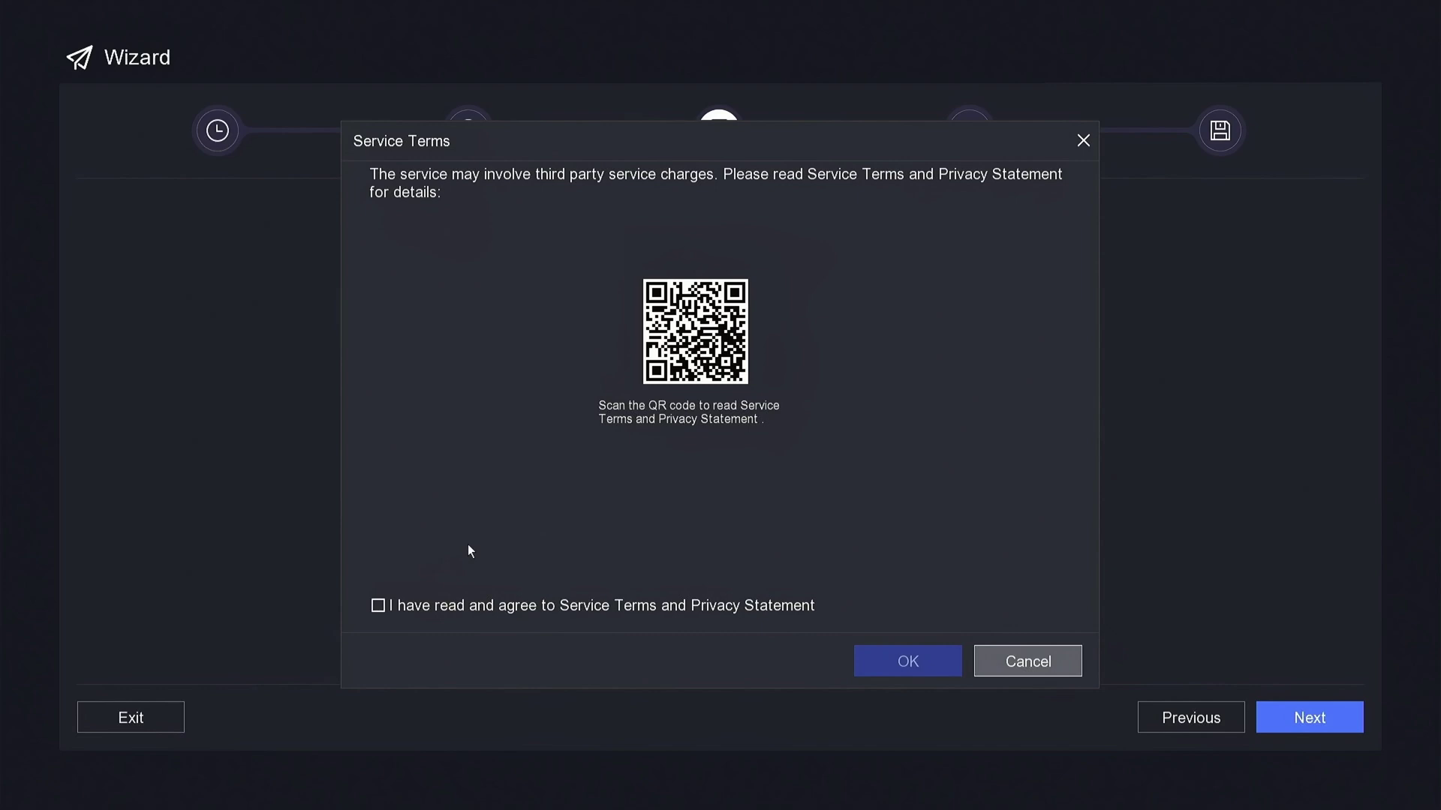
click(380, 604)
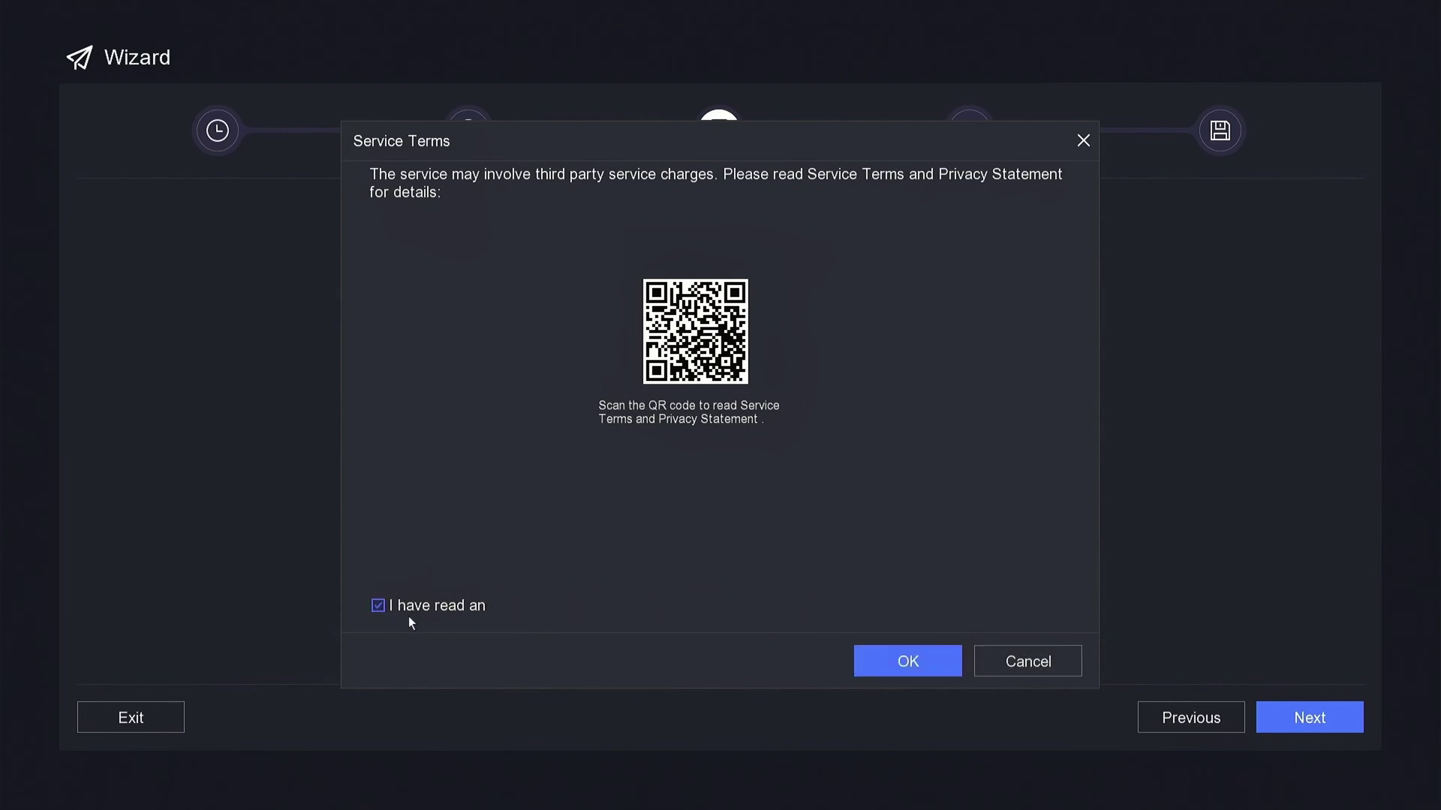
click(922, 666)
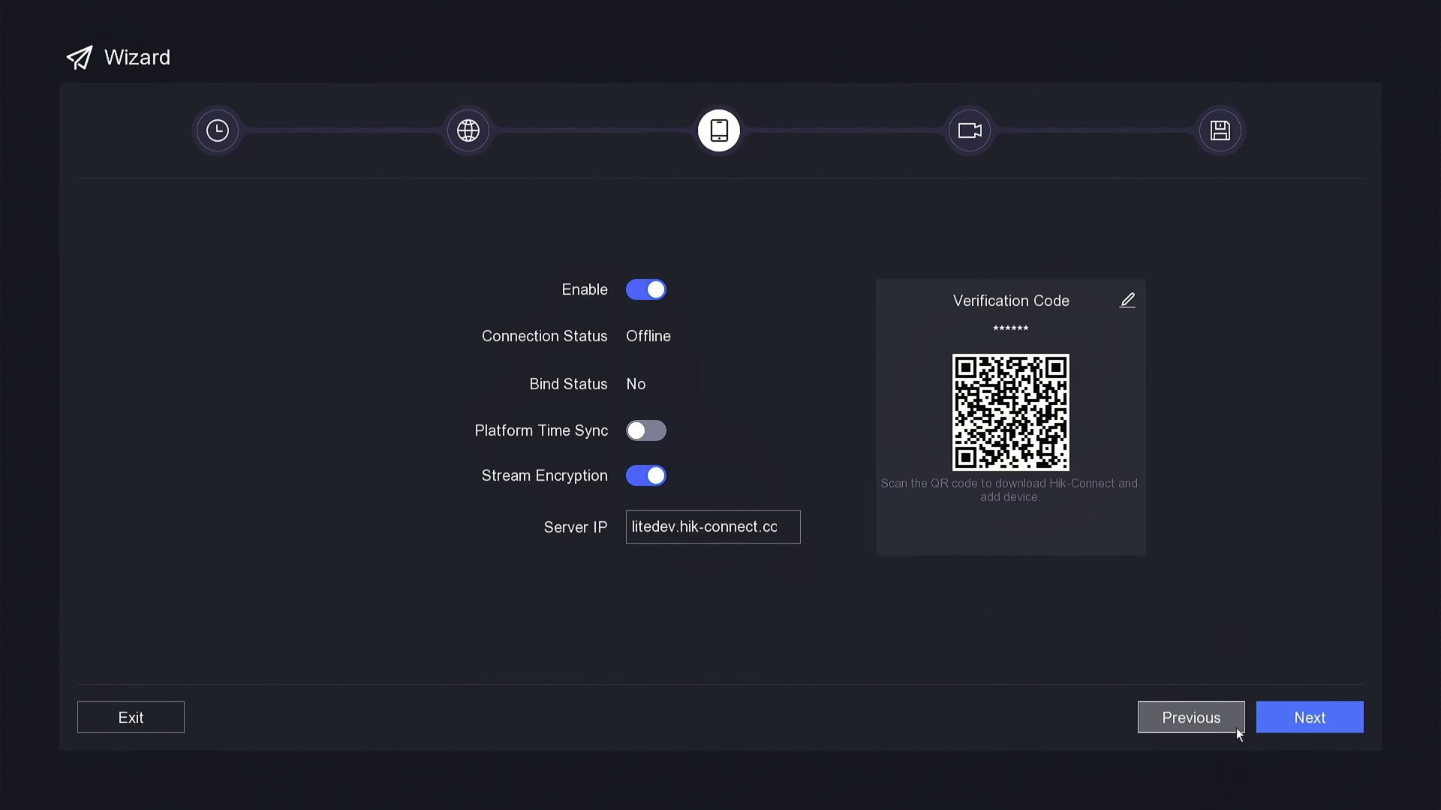
click(1294, 720)
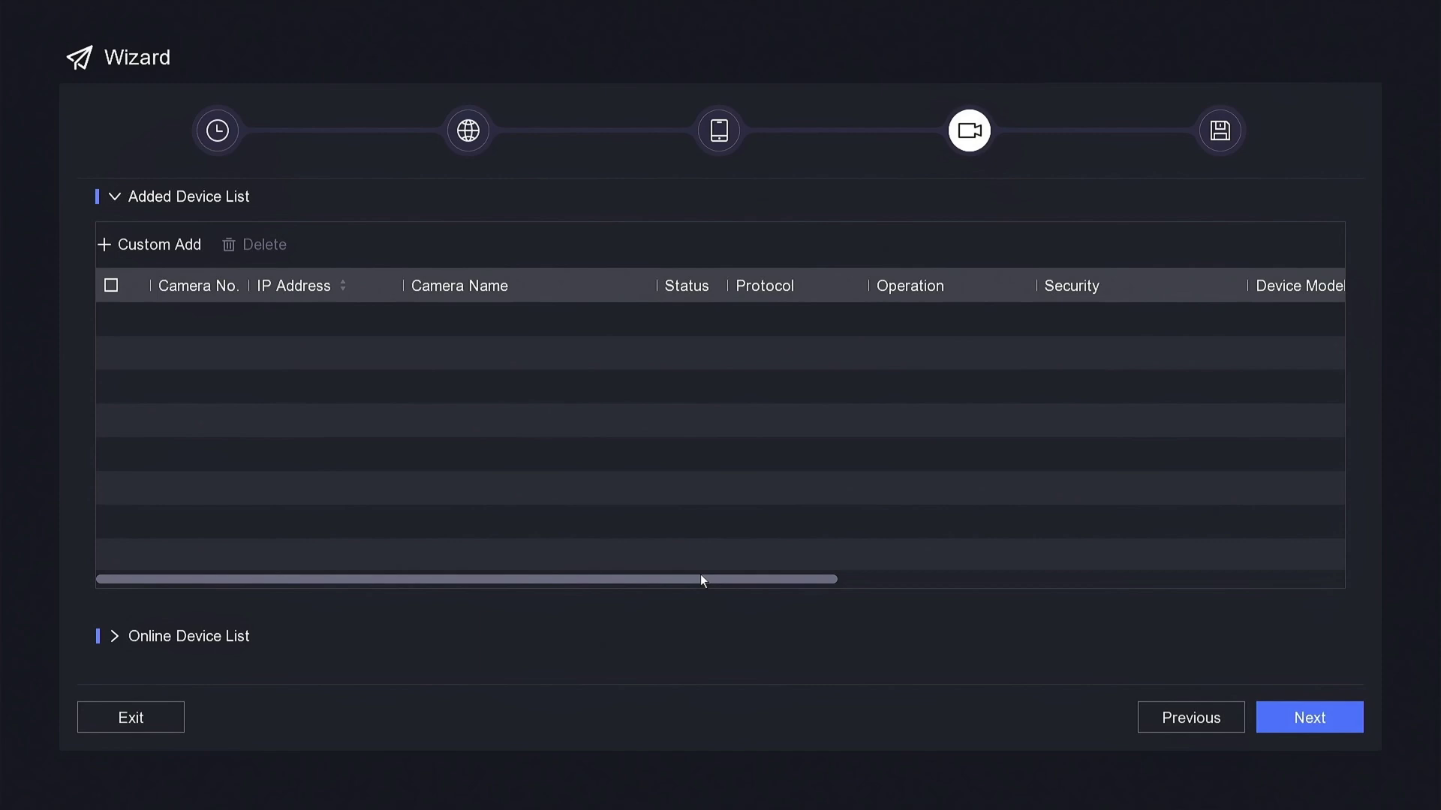
Step: Add cameras 192.168.0.102 and 192.168.0.103 from the Online Device List
click(116, 637)
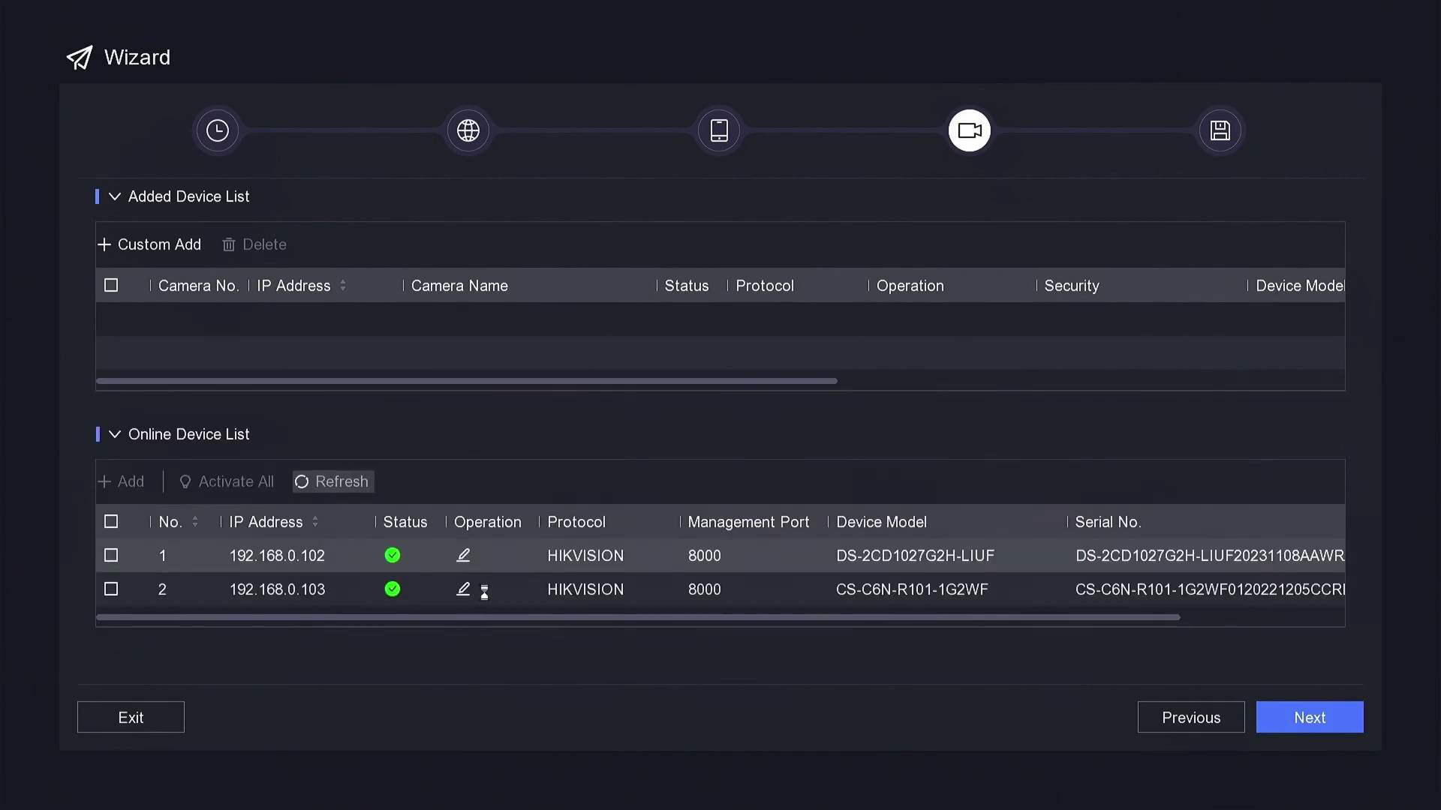
click(112, 555)
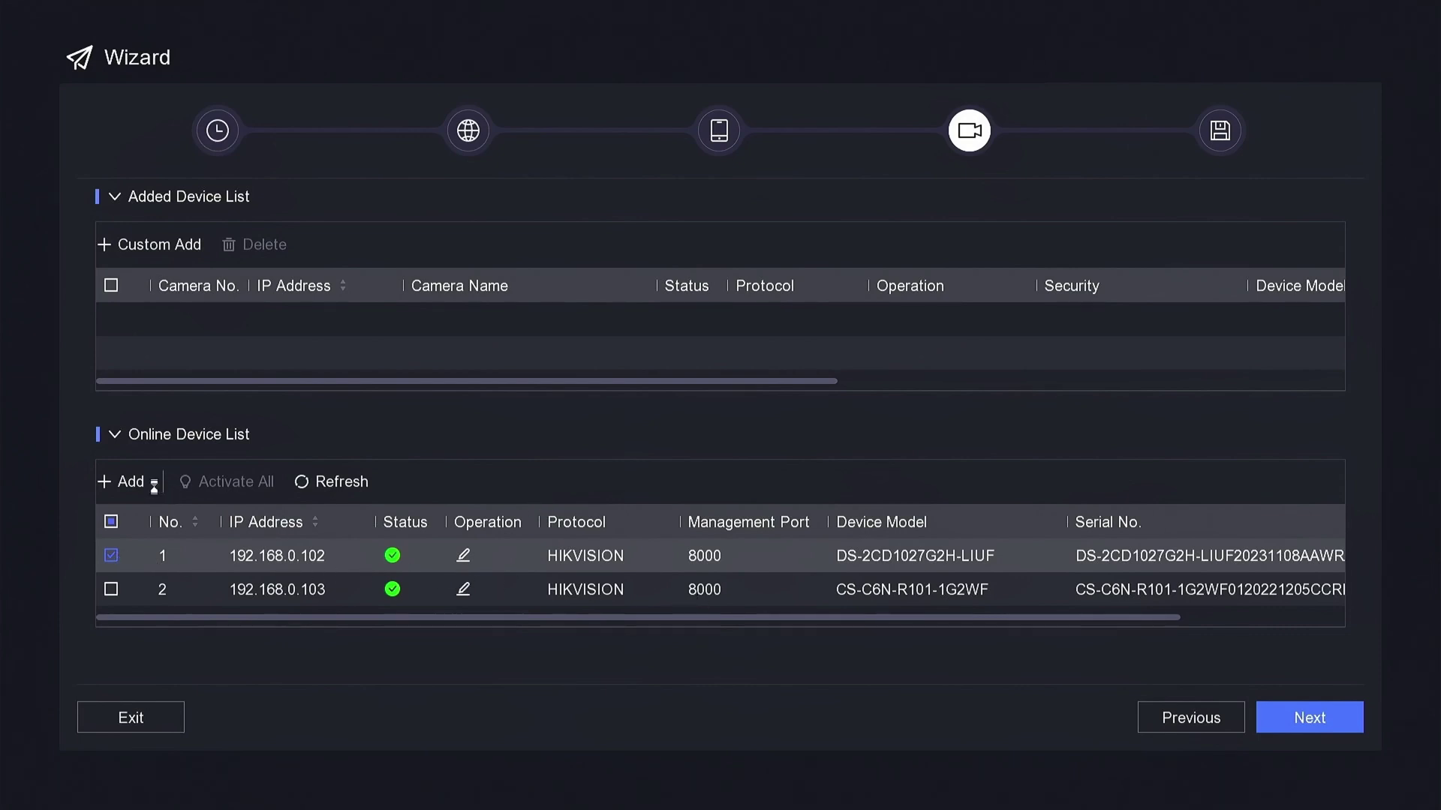
click(131, 482)
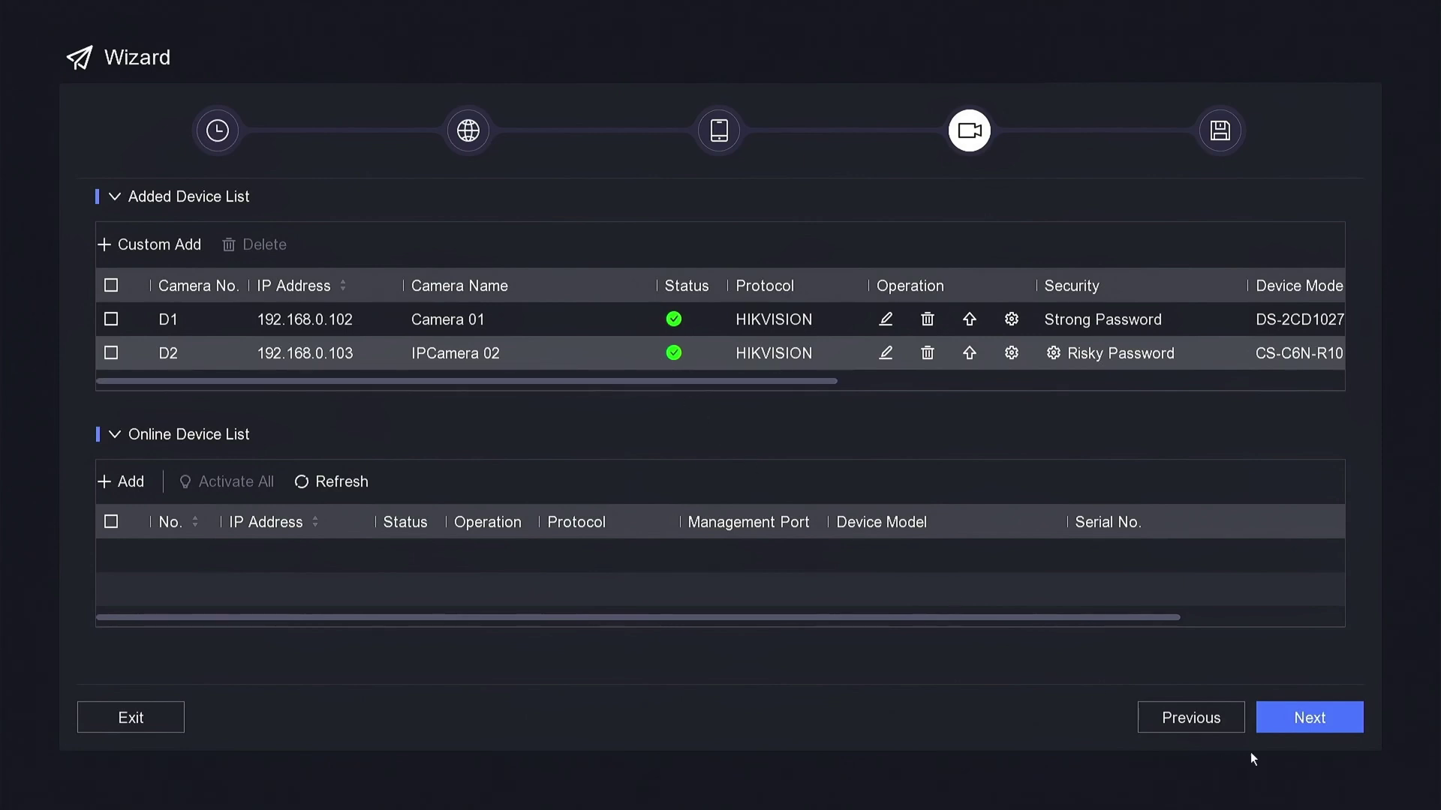
Step: Initialize the 960 GB hard disk and confirm the erase warning
click(1284, 725)
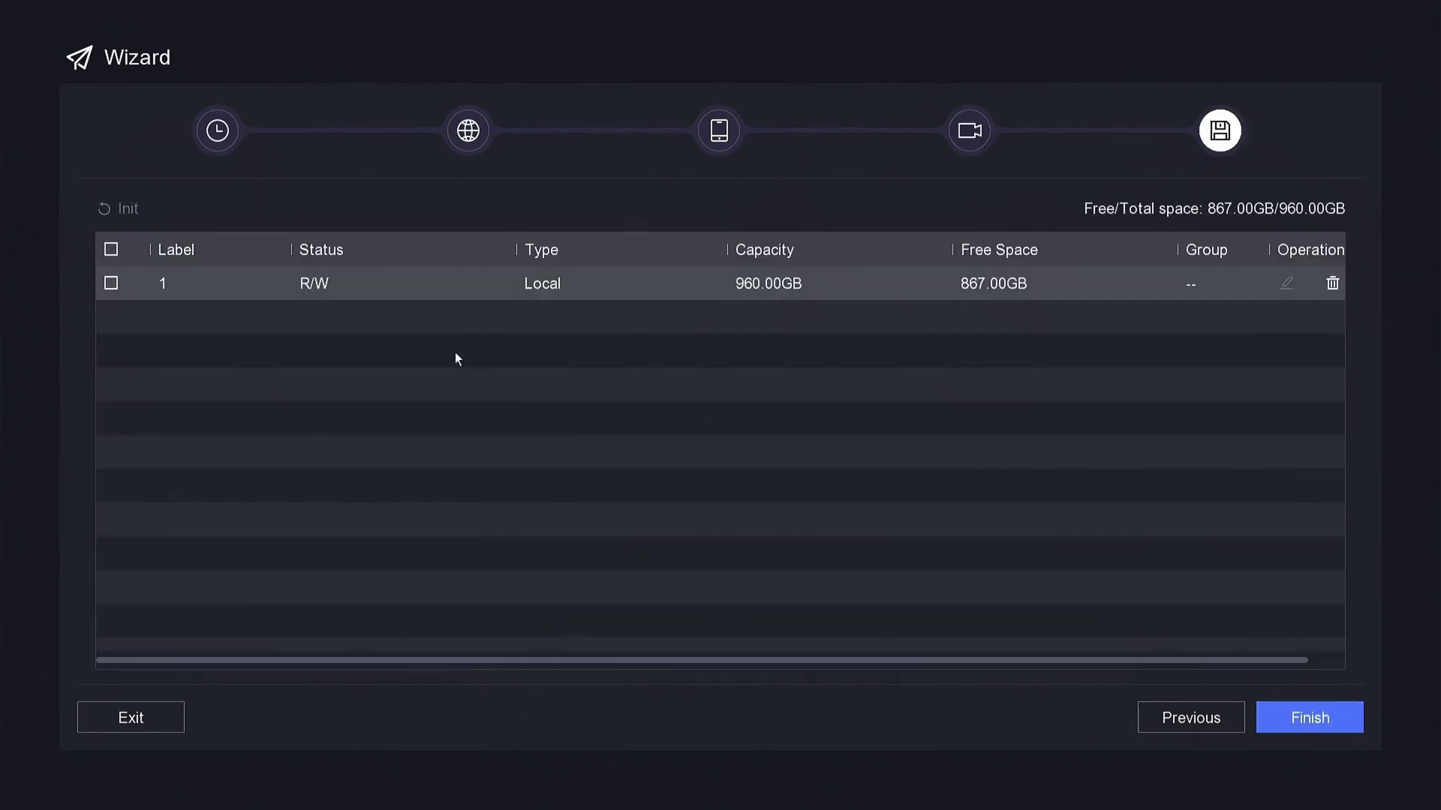
click(110, 284)
click(126, 210)
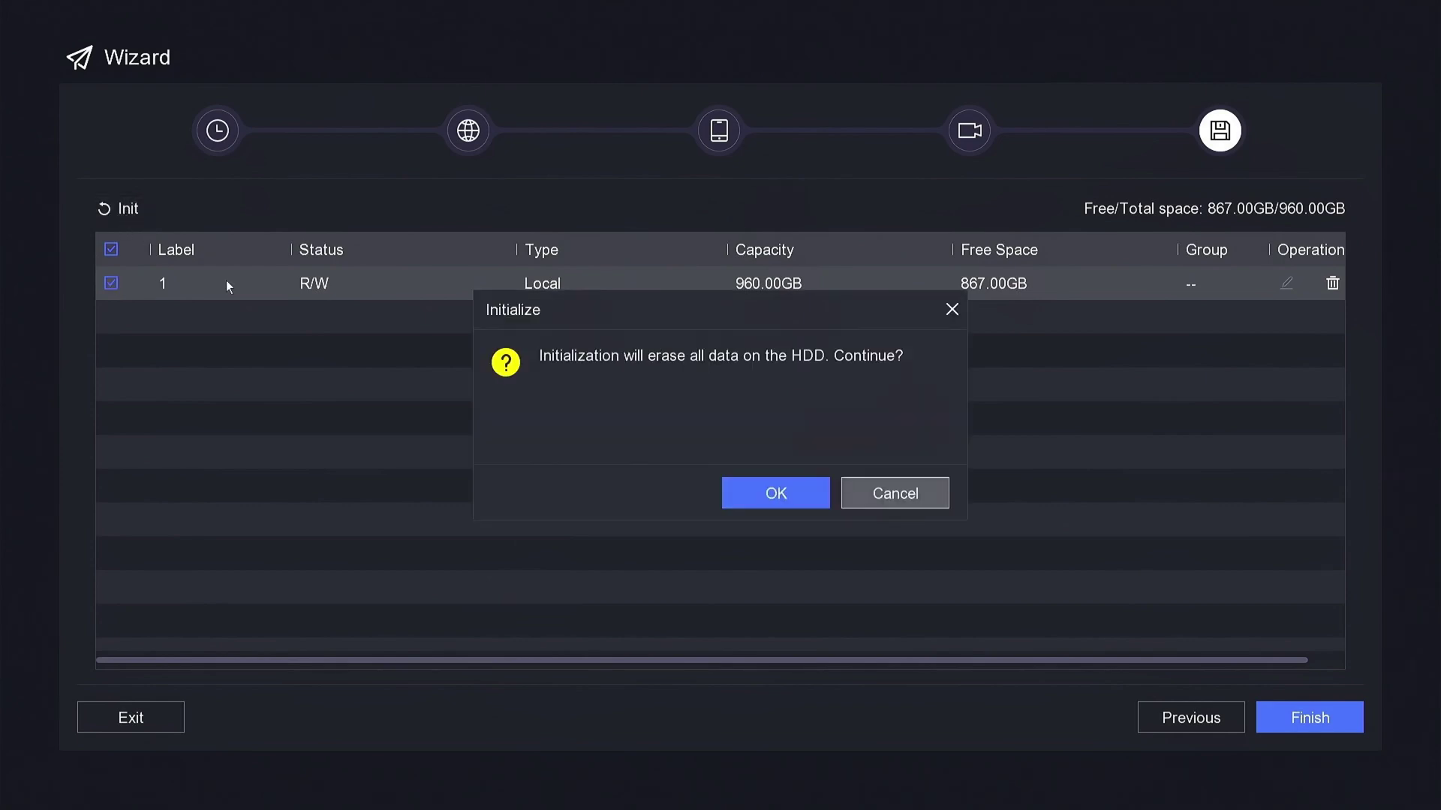
click(776, 495)
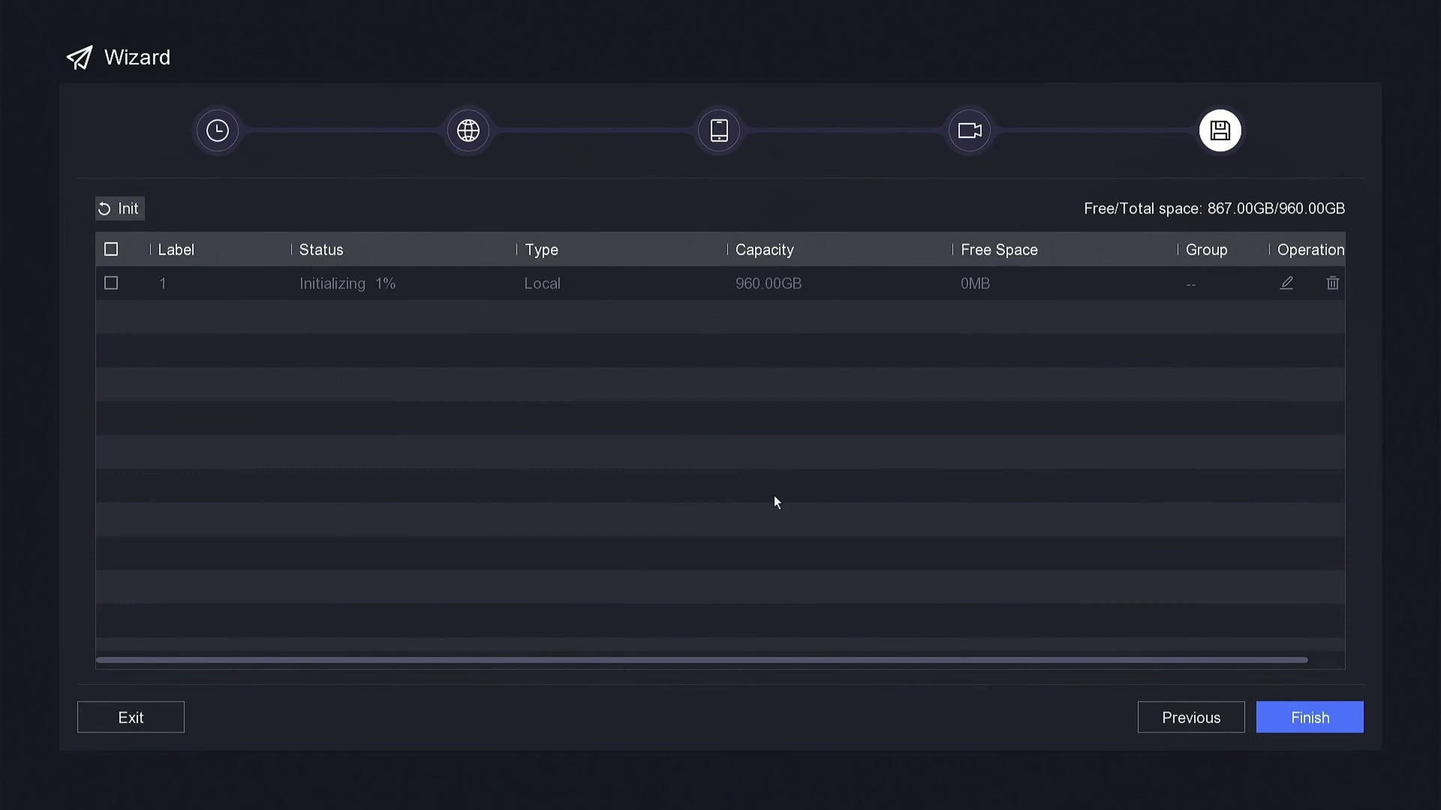